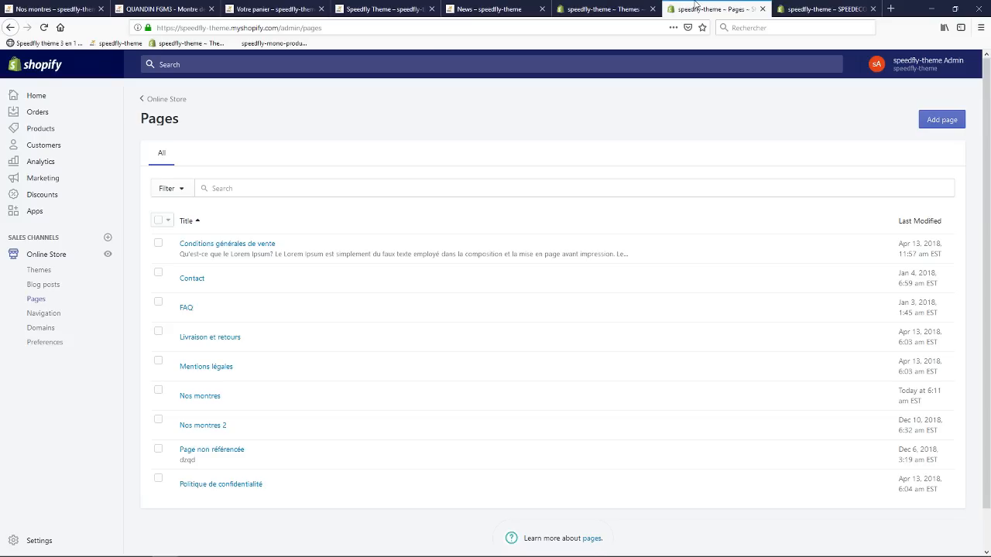
# - Open the Nos montres page, assign it the page.collections-1 template and save it
pyautogui.click(204, 397)
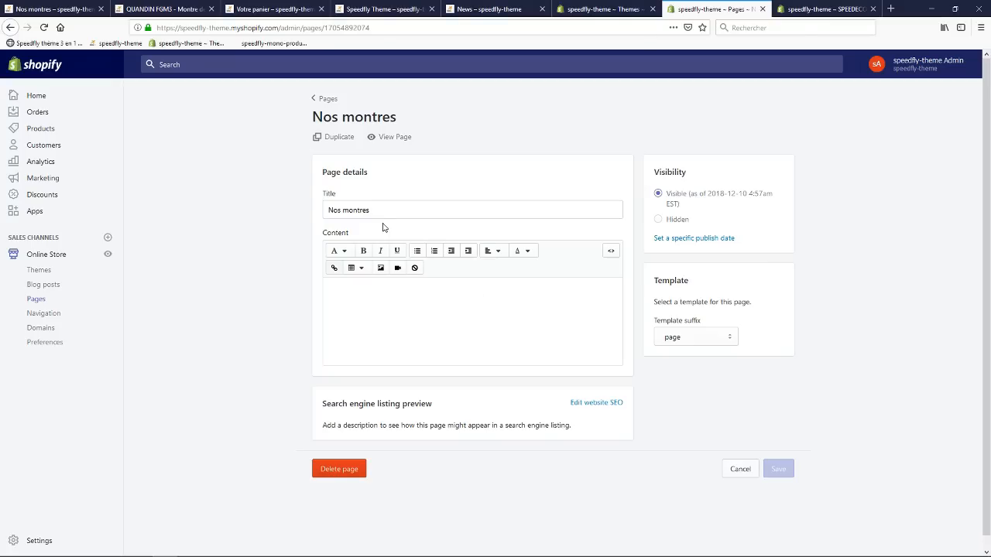
pyautogui.click(696, 338)
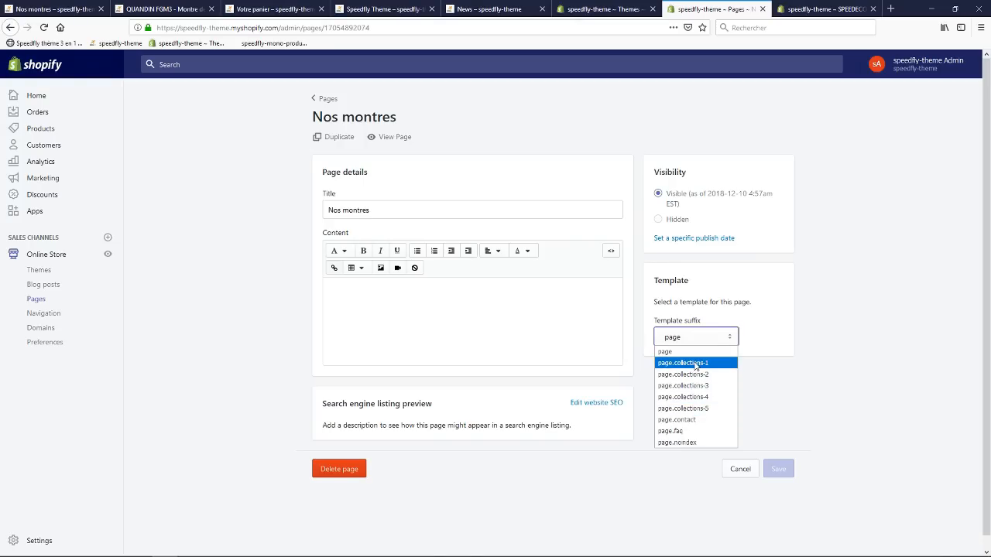
pyautogui.click(696, 364)
pyautogui.click(788, 470)
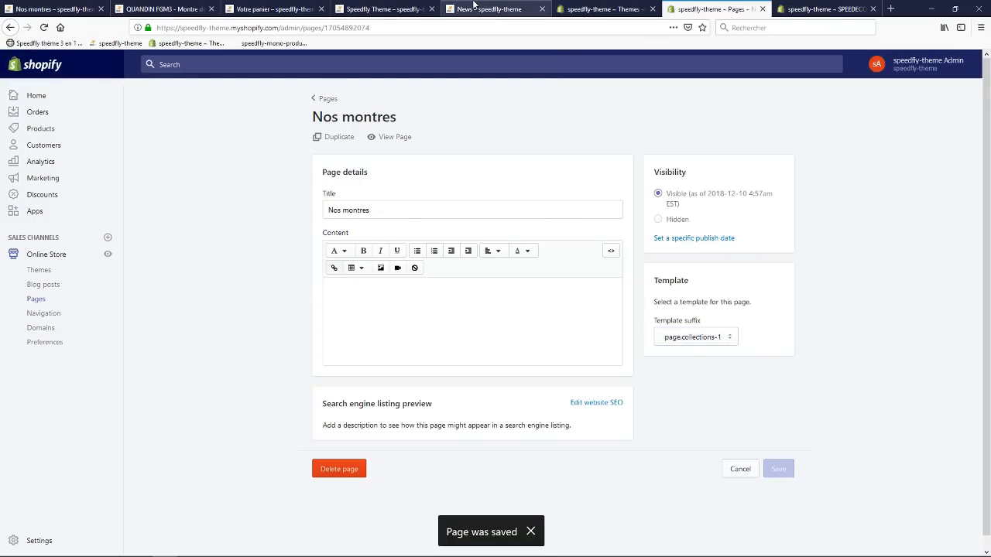
# - Reload the Nos montres page in the storefront and look over its collections grid
pyautogui.click(82, 4)
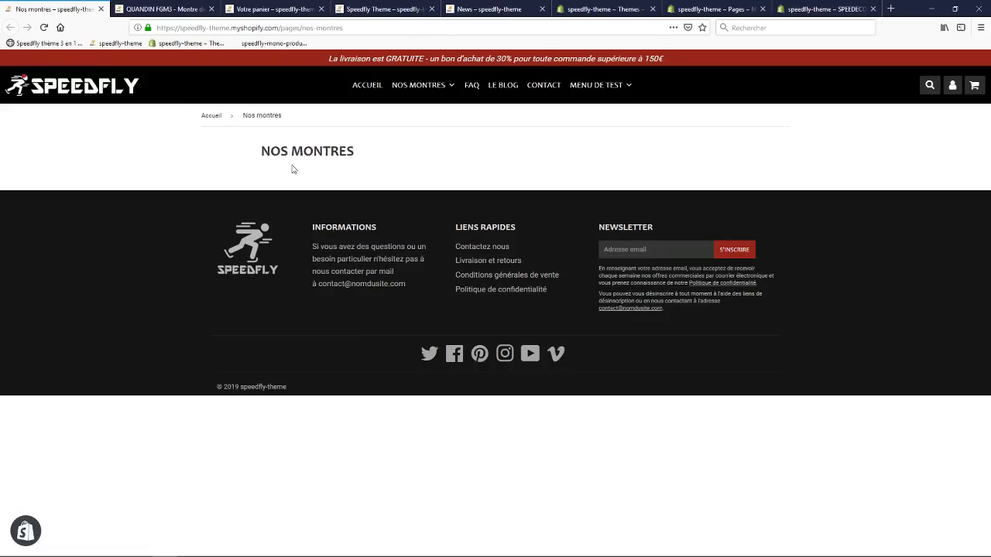
pyautogui.click(257, 25)
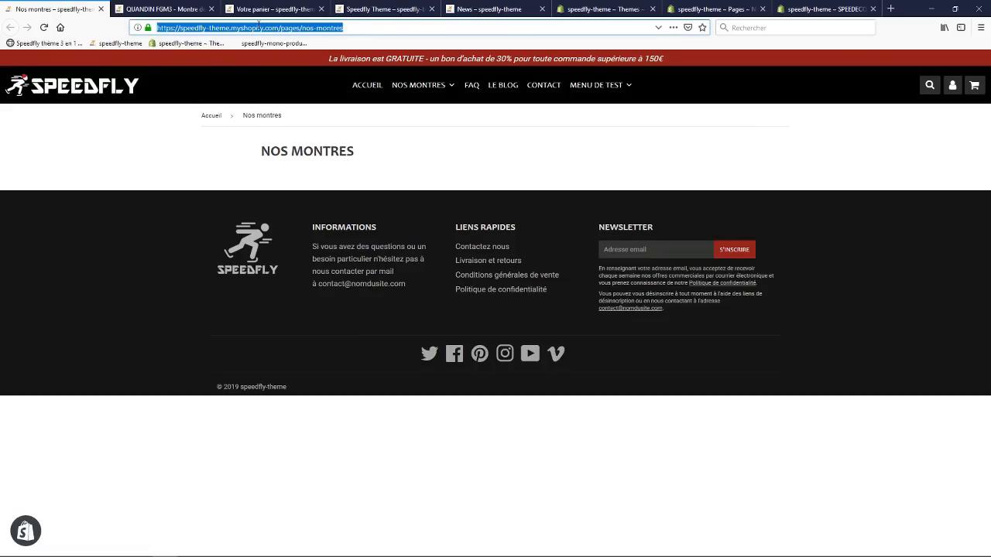
pyautogui.press('Return')
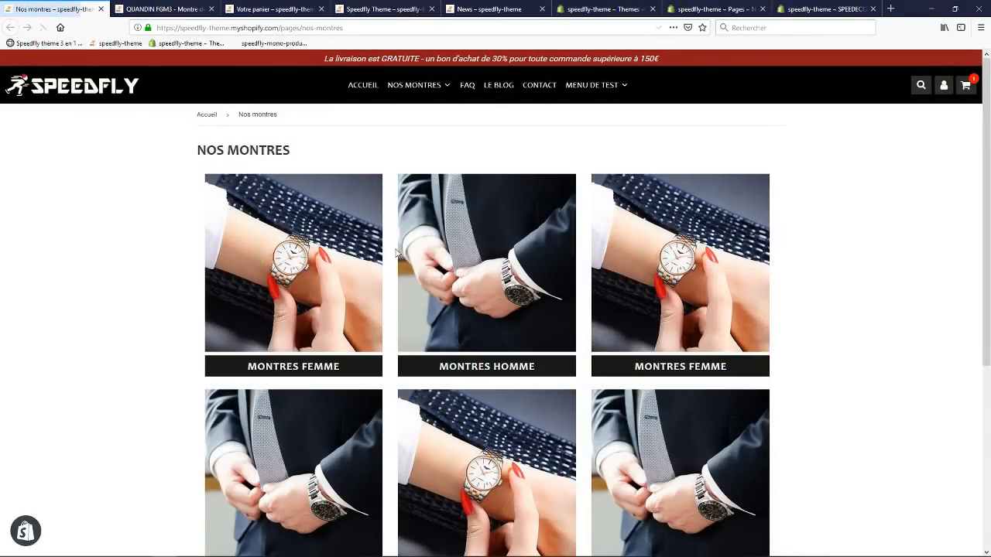
pyautogui.scroll(-3, 658, 433)
pyautogui.scroll(3, 464, 340)
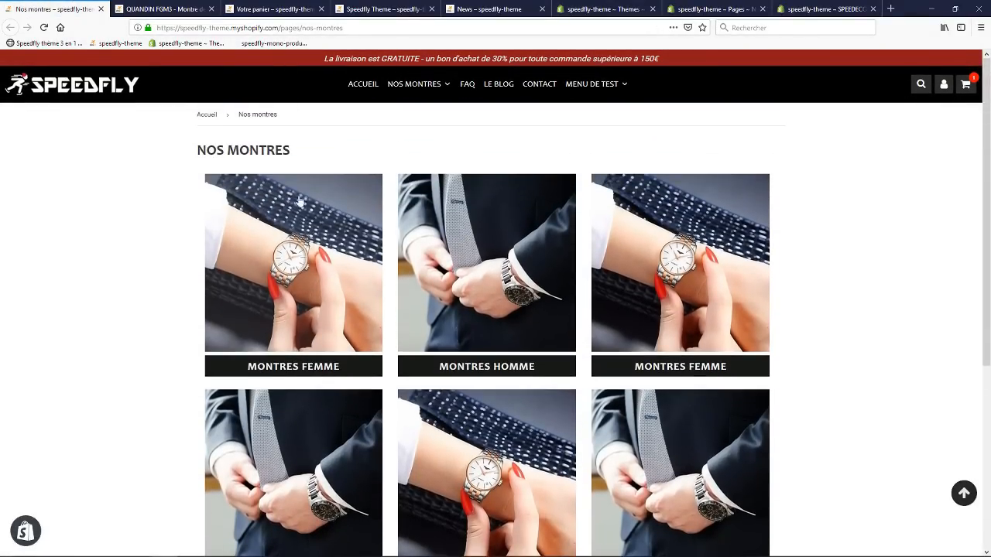
pyautogui.moveTo(421, 112)
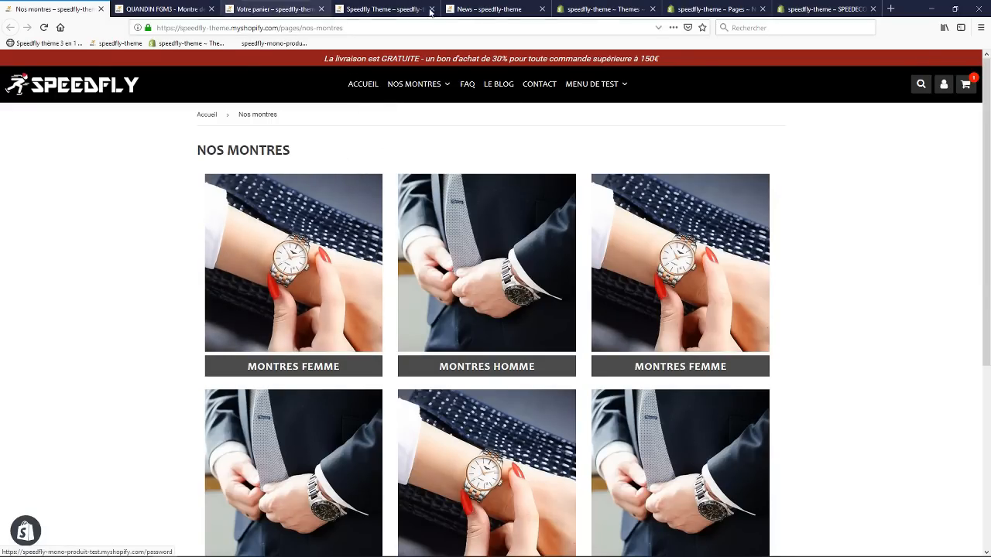
# - Switch the theme editor to the Nos montres page and open its Liste des collections section settings
pyautogui.click(704, 9)
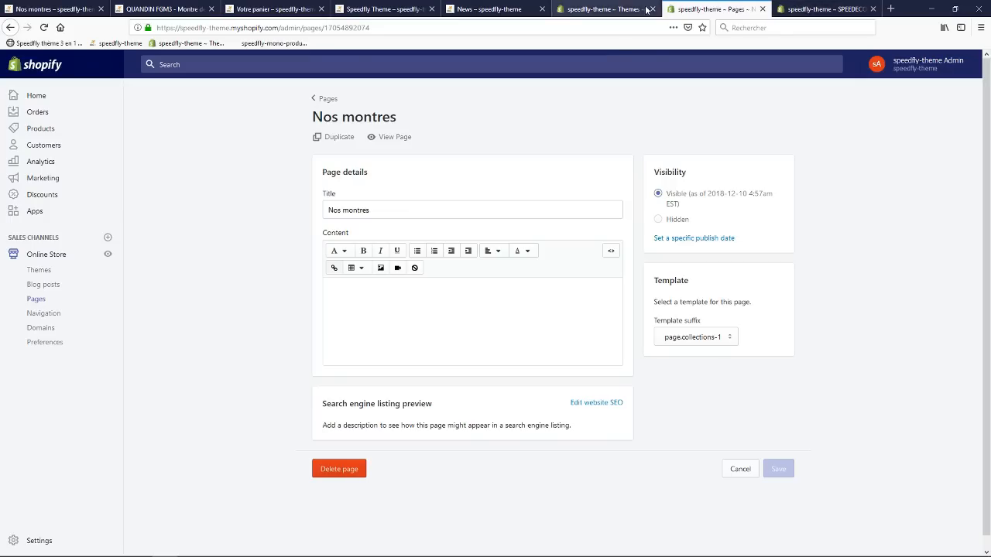
pyautogui.click(604, 9)
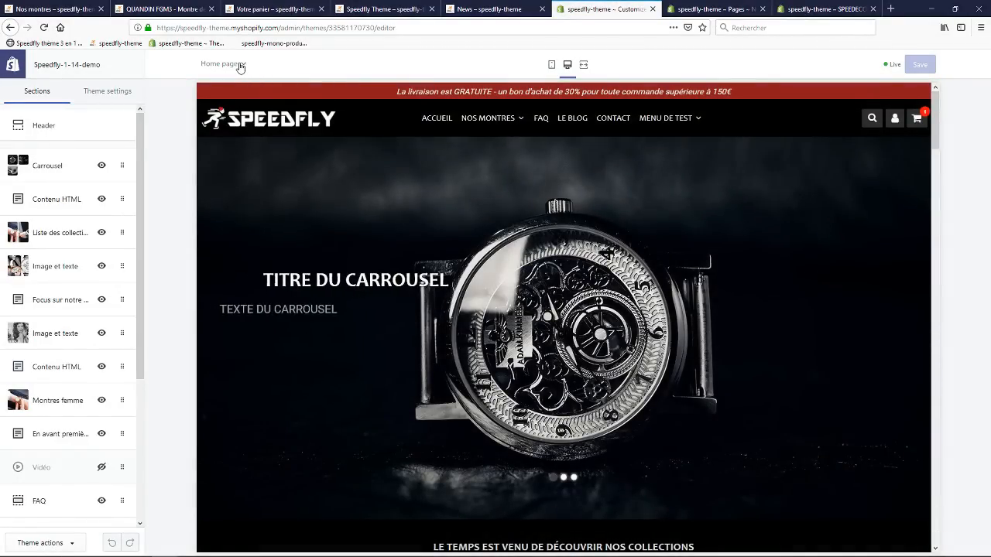
pyautogui.click(238, 66)
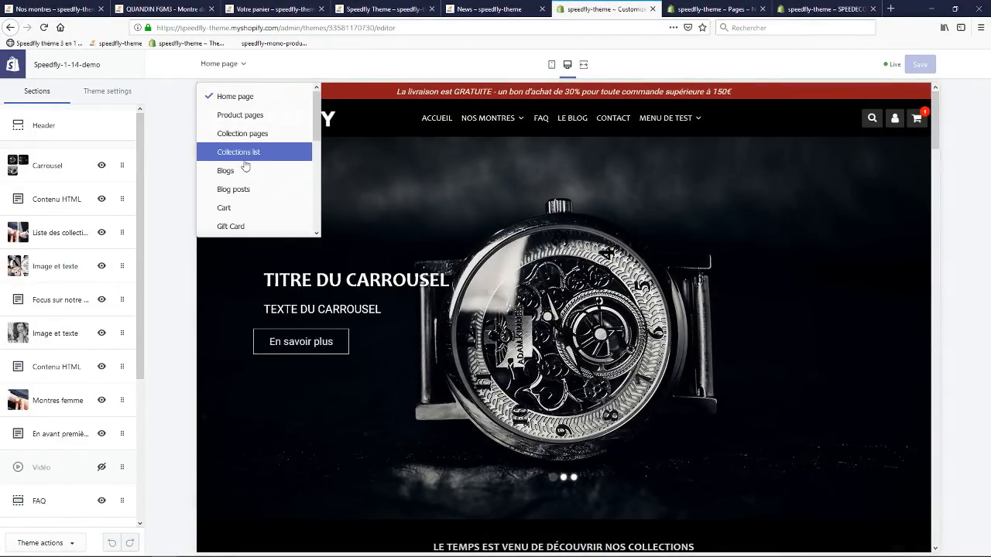
pyautogui.scroll(-3, 232, 194)
pyautogui.scroll(-3, 259, 201)
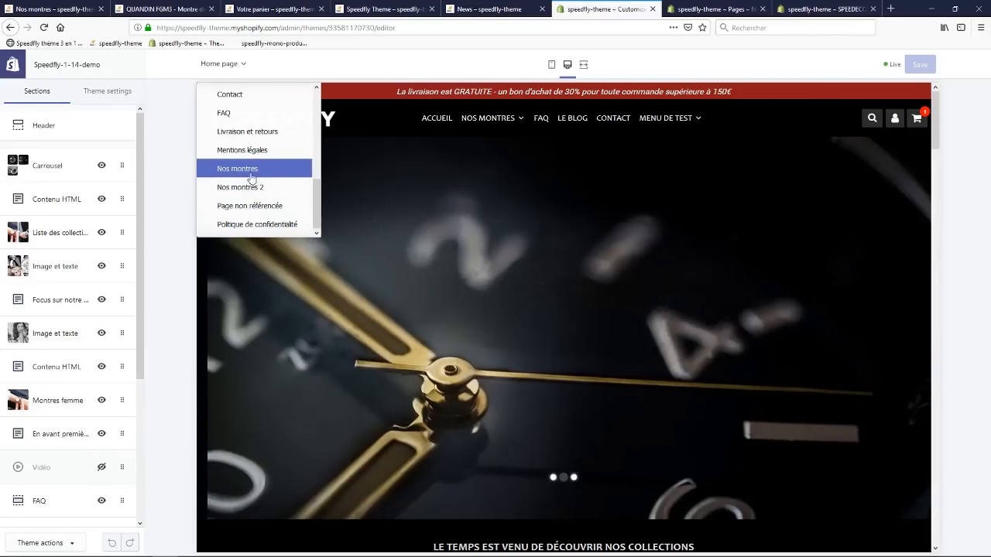
pyautogui.click(247, 168)
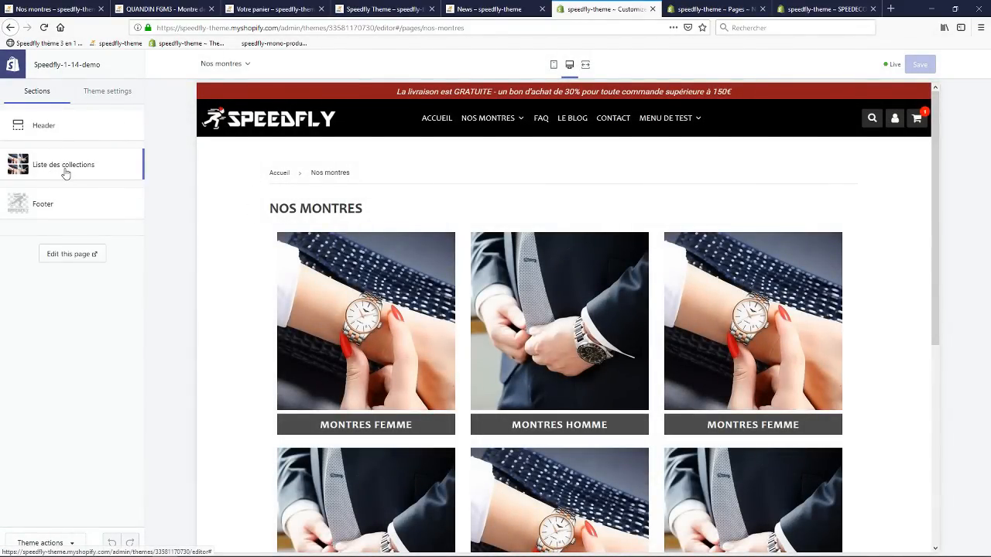
pyautogui.click(69, 170)
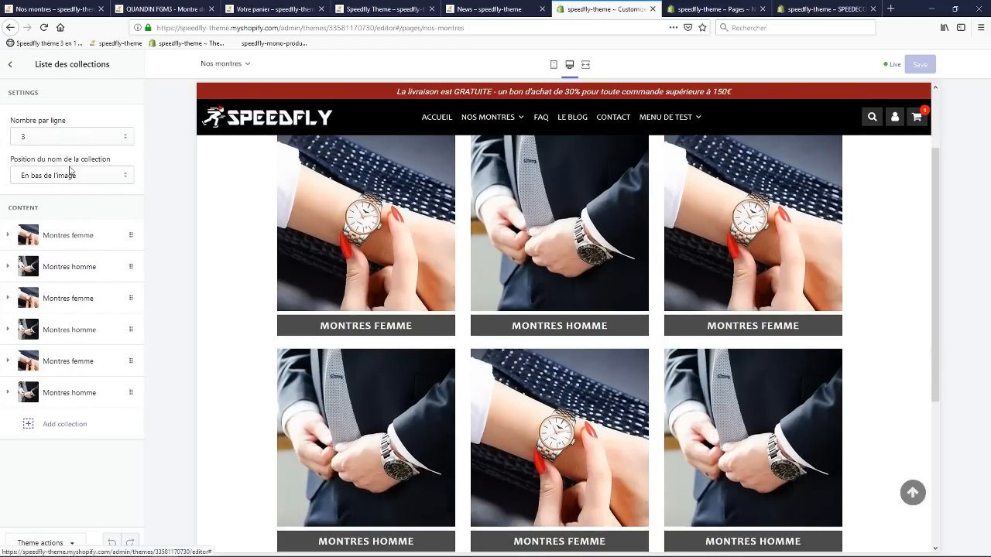
# - Add a collection block to the Liste des collections section and try to assign Montres homme to it
pyautogui.click(75, 426)
pyautogui.scroll(-2, 73, 436)
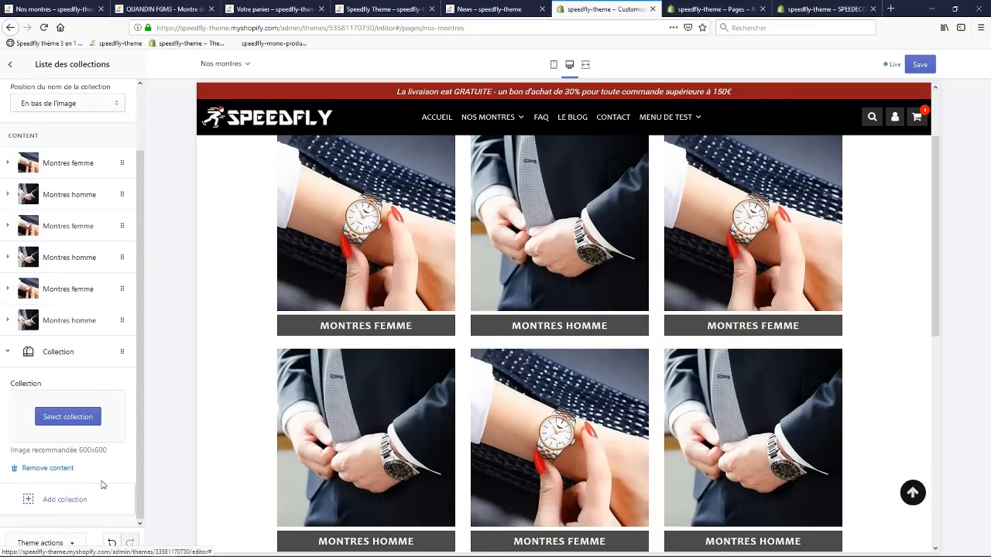
pyautogui.click(70, 417)
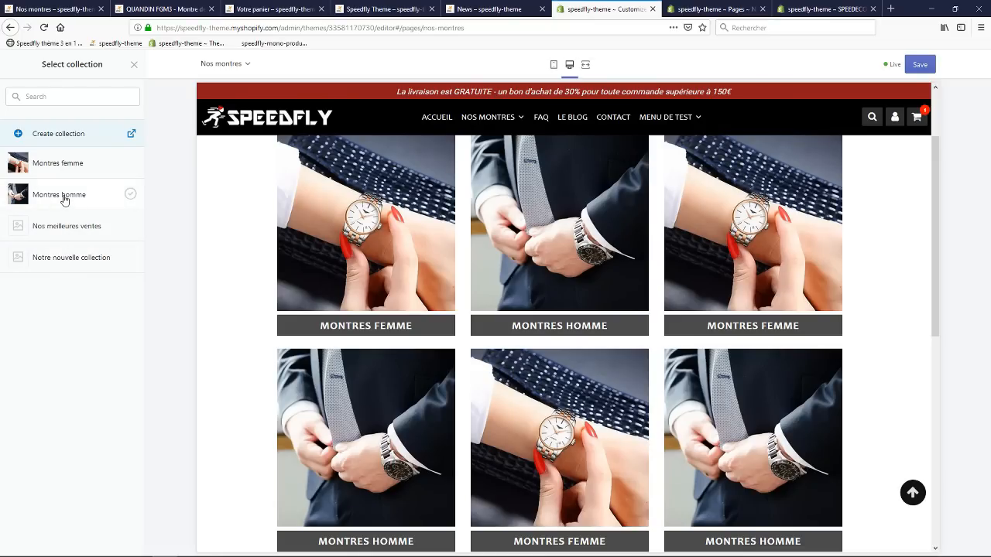
pyautogui.click(64, 197)
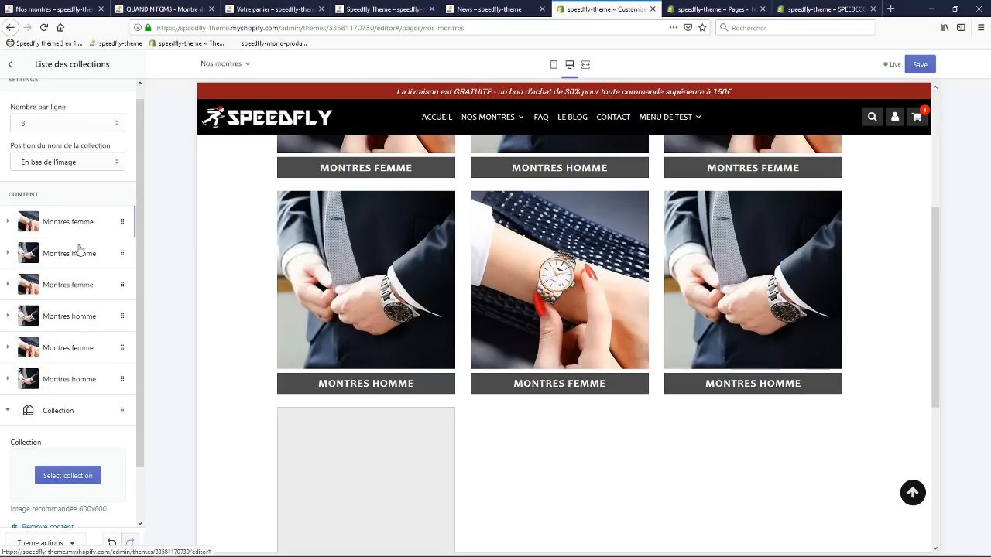
# - Try 4, 3 and 2 collections per row in the collection list, finishing with 3 per row
pyautogui.scroll(1, 81, 232)
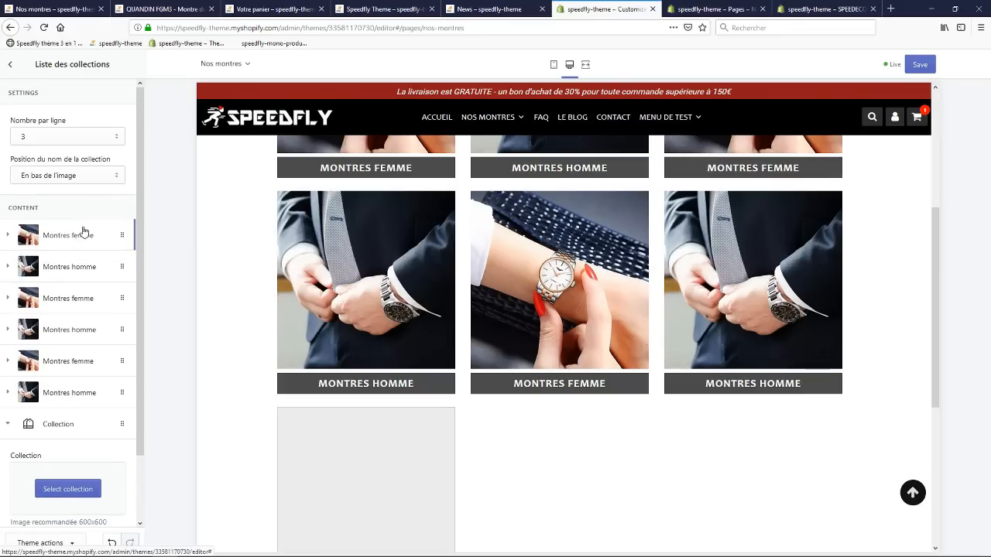
pyautogui.click(47, 138)
pyautogui.click(100, 173)
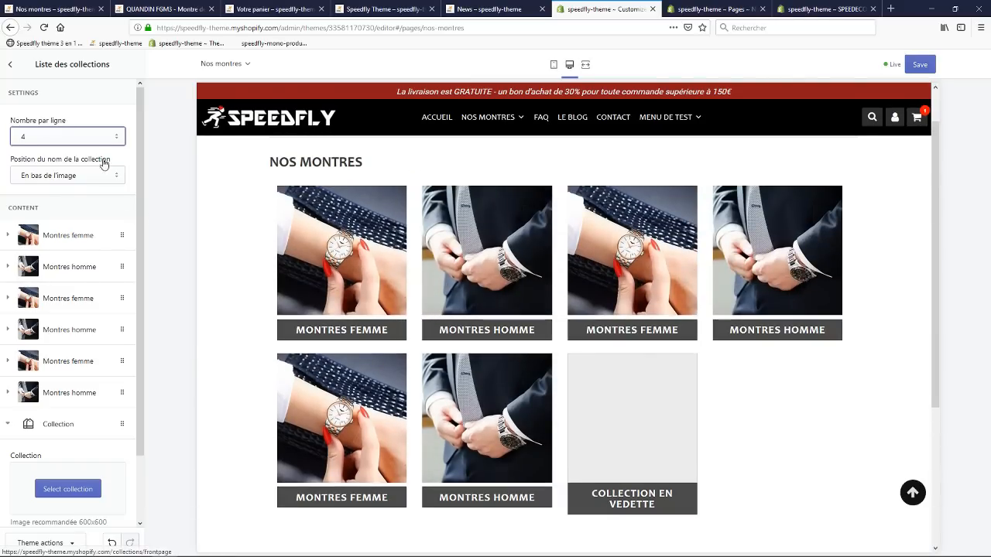
pyautogui.click(72, 137)
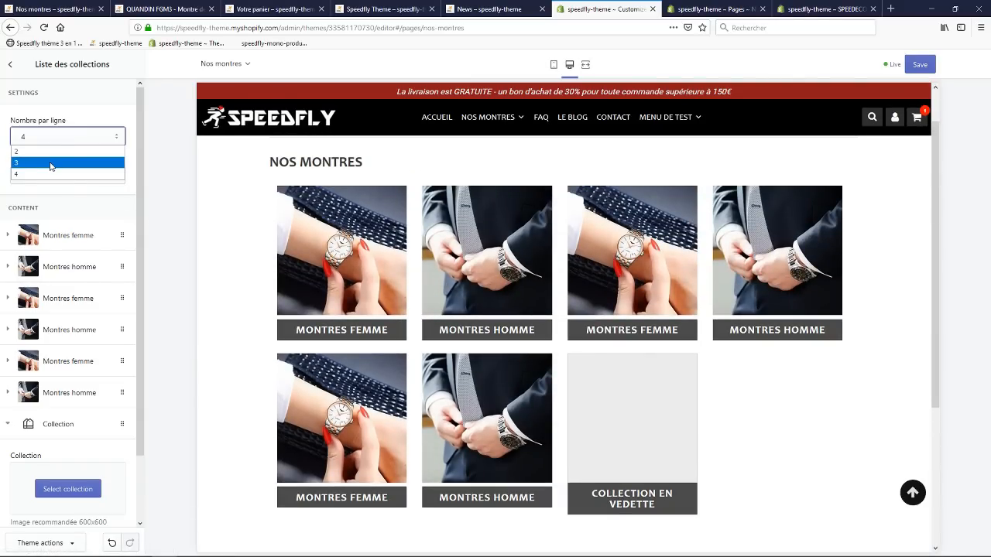
pyautogui.click(51, 163)
pyautogui.click(51, 140)
pyautogui.click(42, 152)
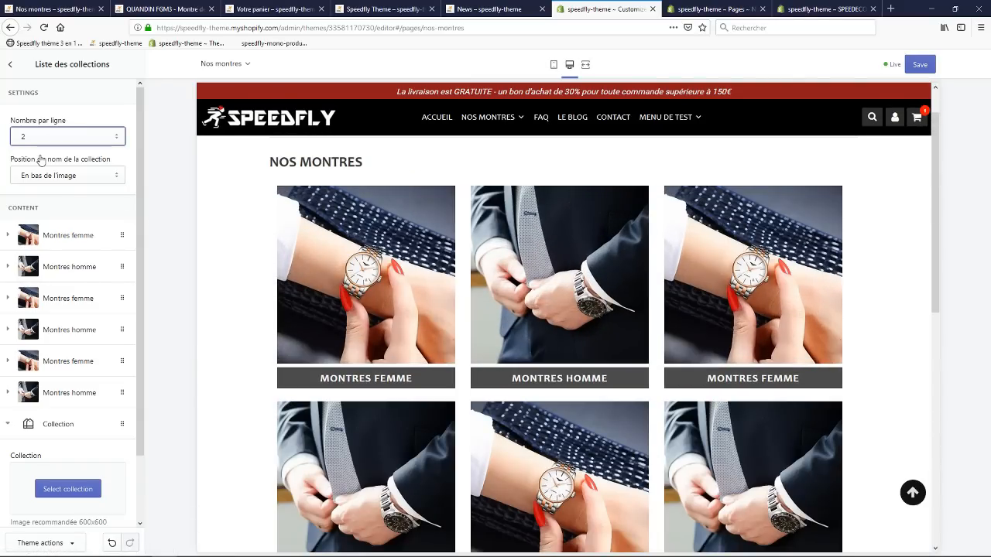
pyautogui.click(49, 144)
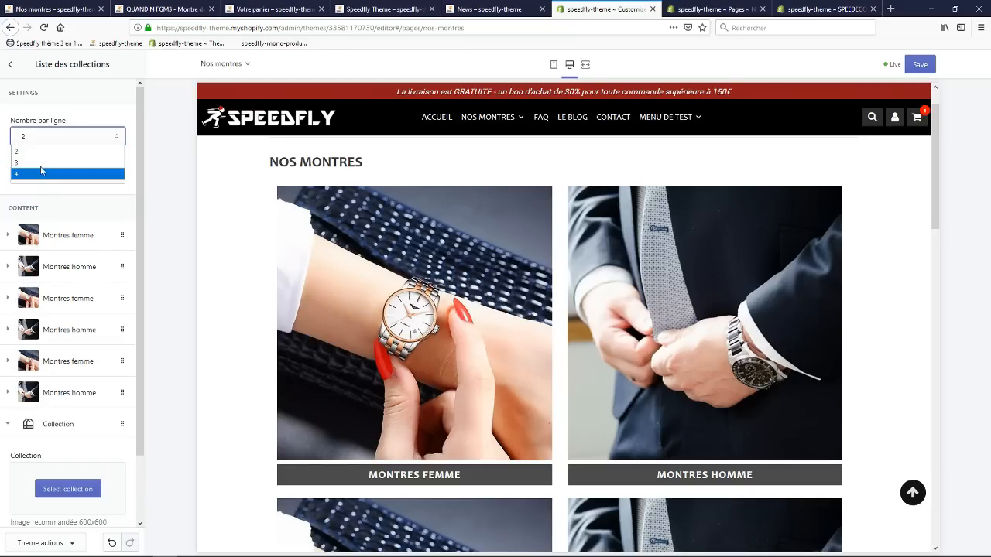
pyautogui.click(41, 167)
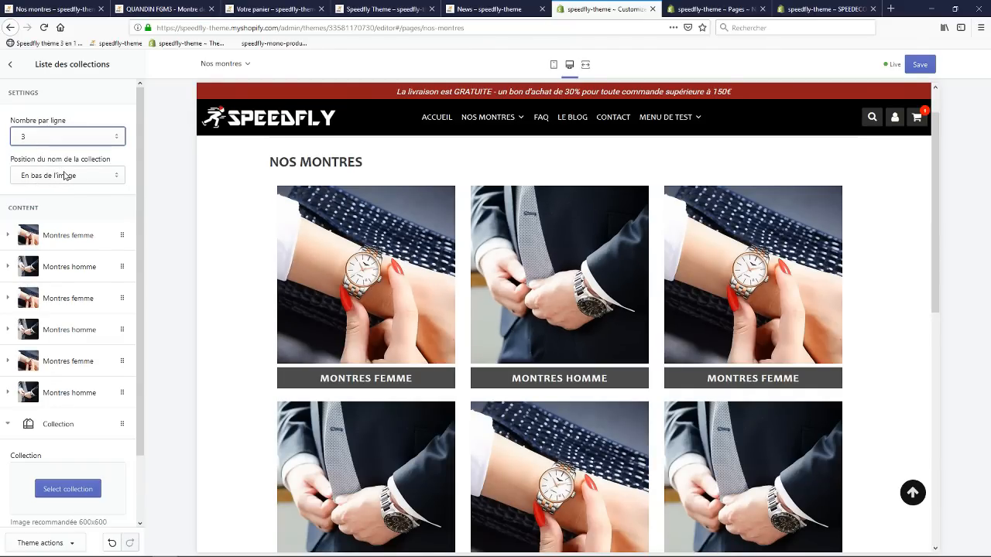
# - Preview the collection names in the middle of the images (Au milieu de l'image) and set them back to En bas de l'image
pyautogui.click(65, 175)
pyautogui.click(66, 189)
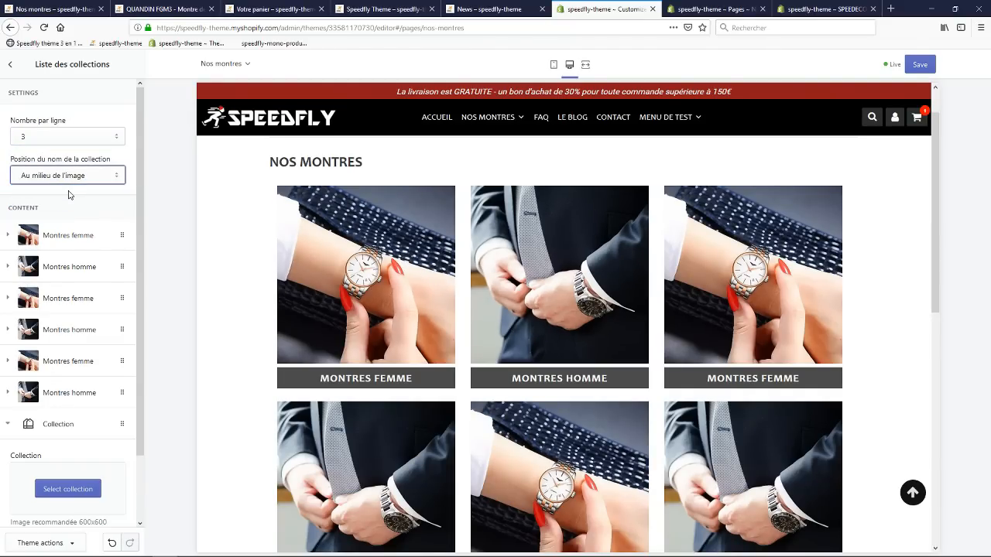
pyautogui.click(67, 176)
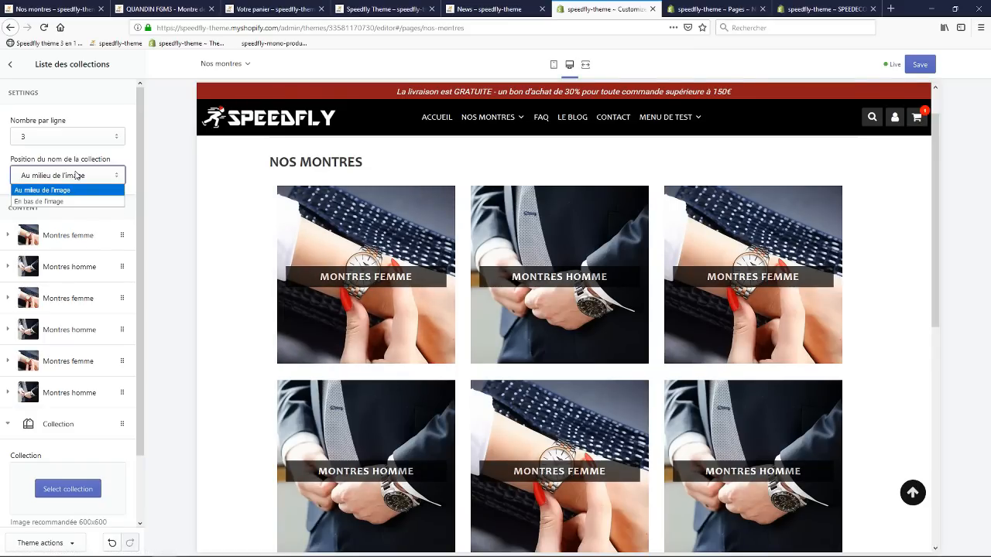
pyautogui.click(65, 203)
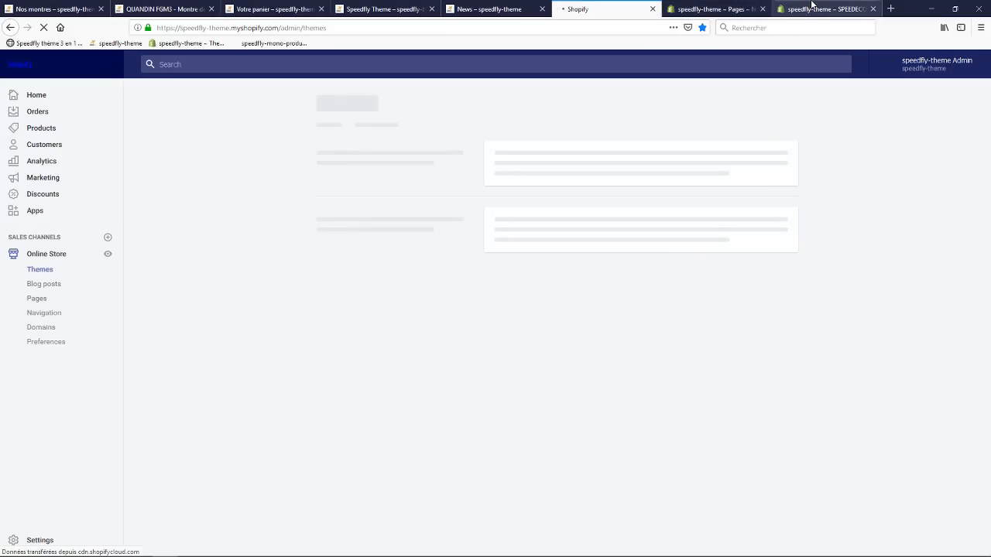
# - Consult the Speedfly 1.14 update list, and change the Nos montres page's template to page.noindex and save it
pyautogui.click(812, 7)
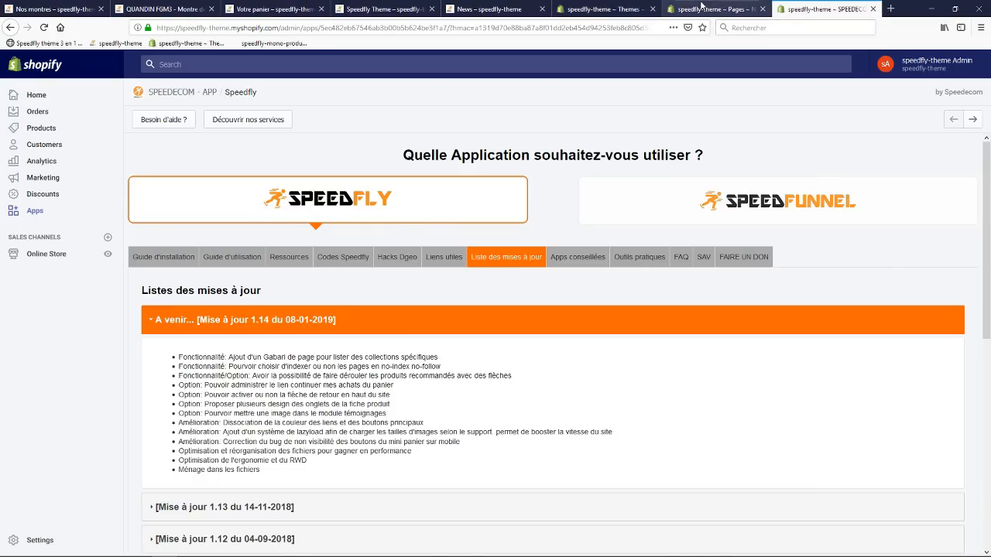
pyautogui.click(701, 9)
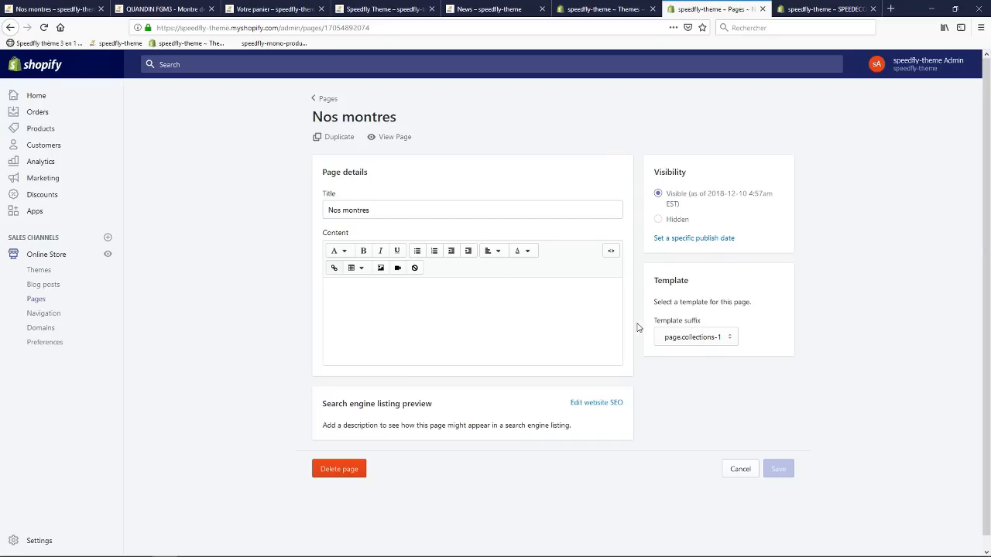
pyautogui.click(702, 339)
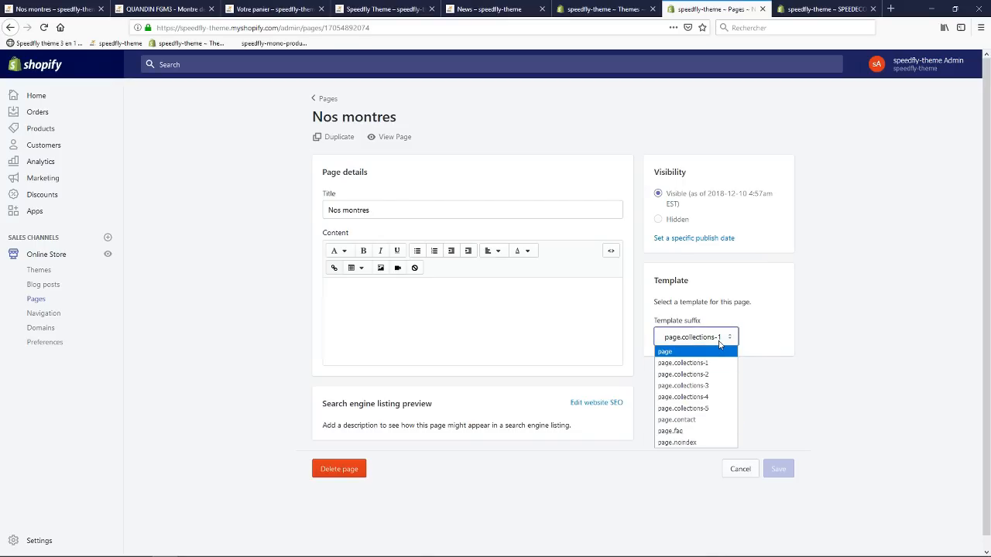
pyautogui.click(693, 443)
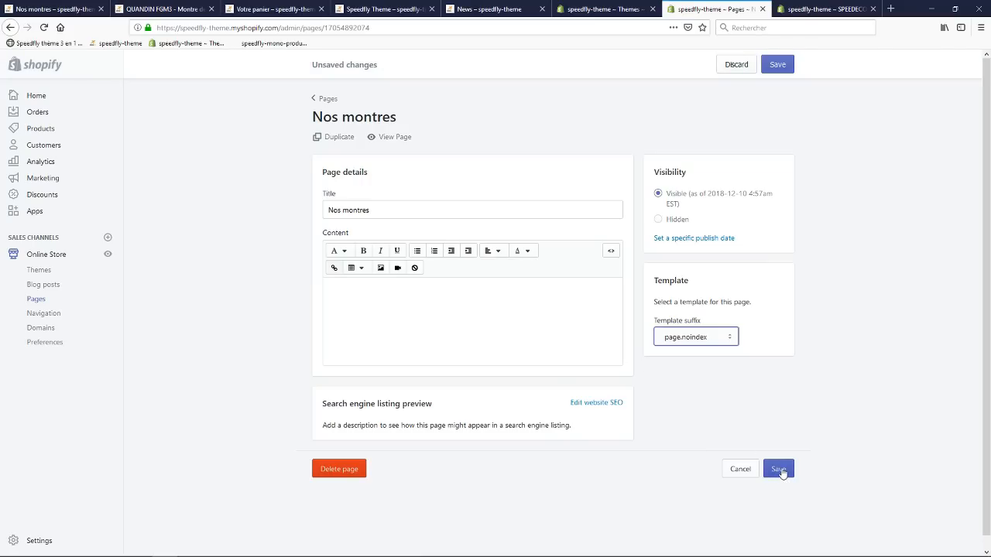
pyautogui.click(780, 470)
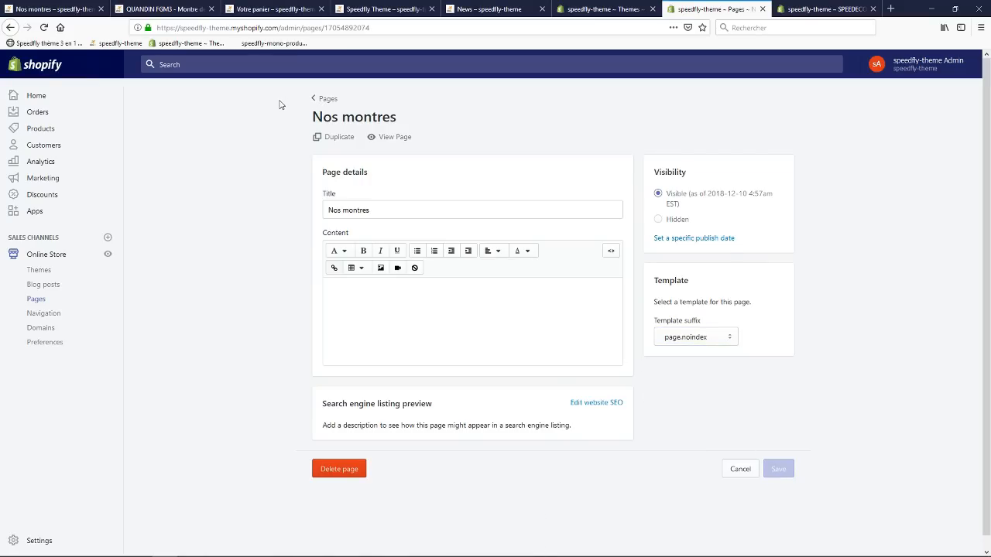
# - Consult the Speedfly update list again and advance the recommended products carousel on the QUANDIN FGM3 product page
pyautogui.click(822, 8)
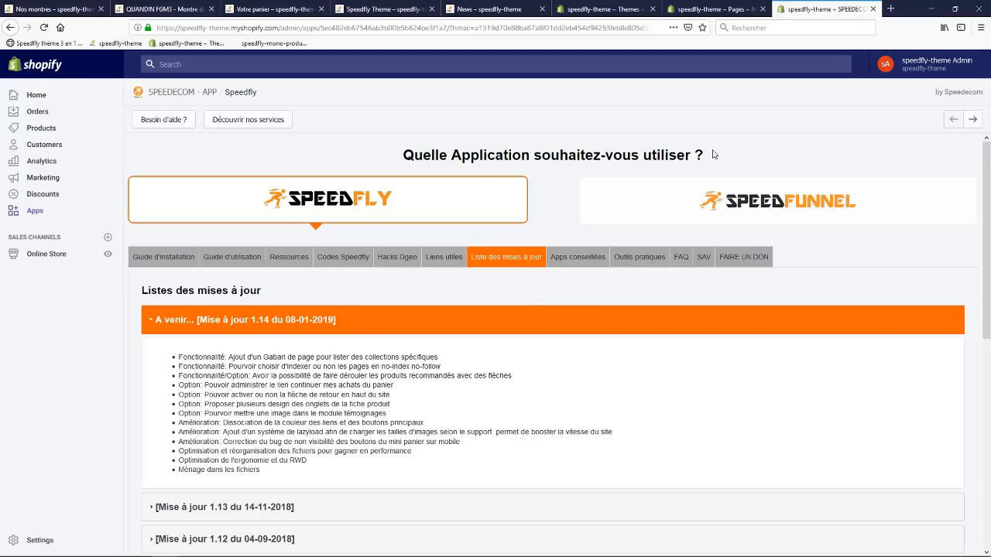
pyautogui.click(706, 8)
pyautogui.click(607, 9)
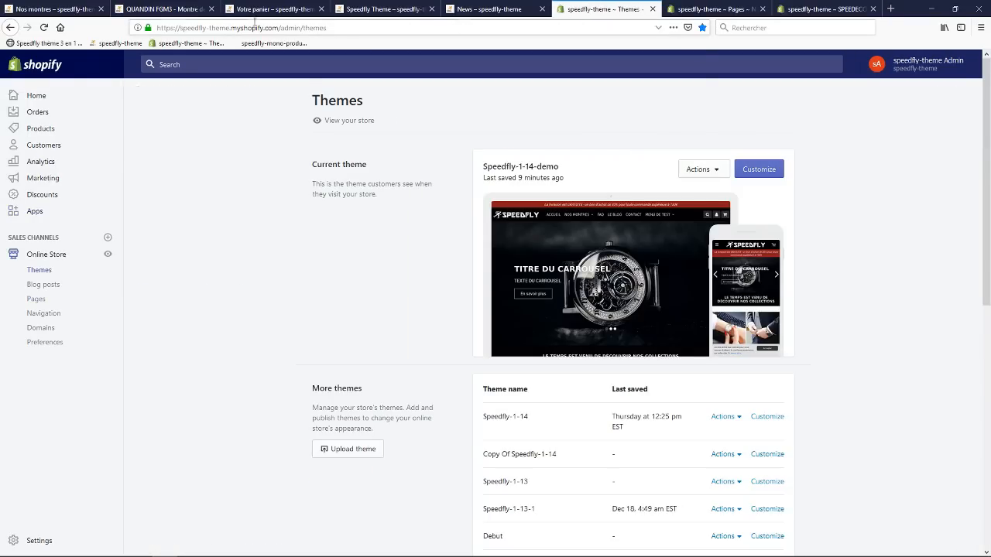
pyautogui.click(179, 7)
pyautogui.scroll(3, 230, 204)
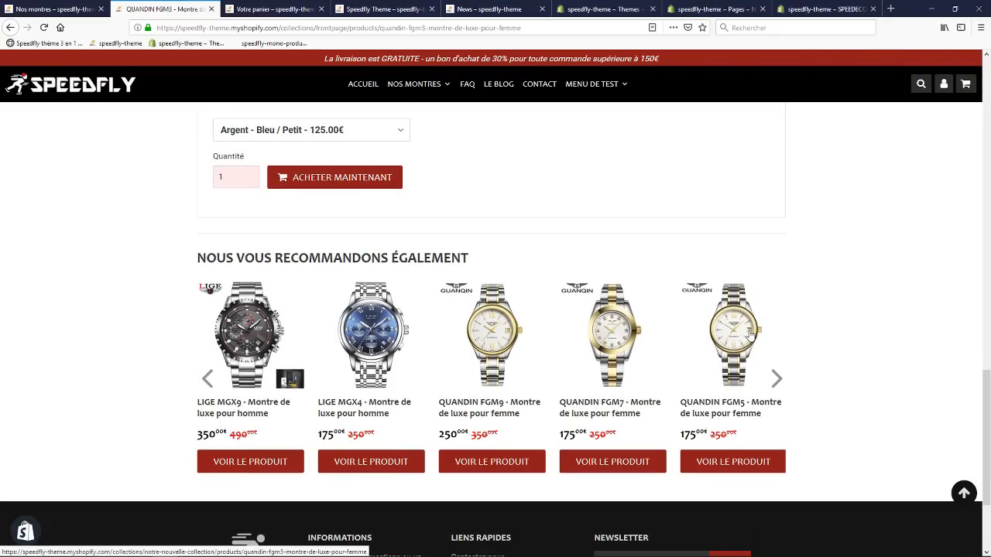
pyautogui.click(778, 379)
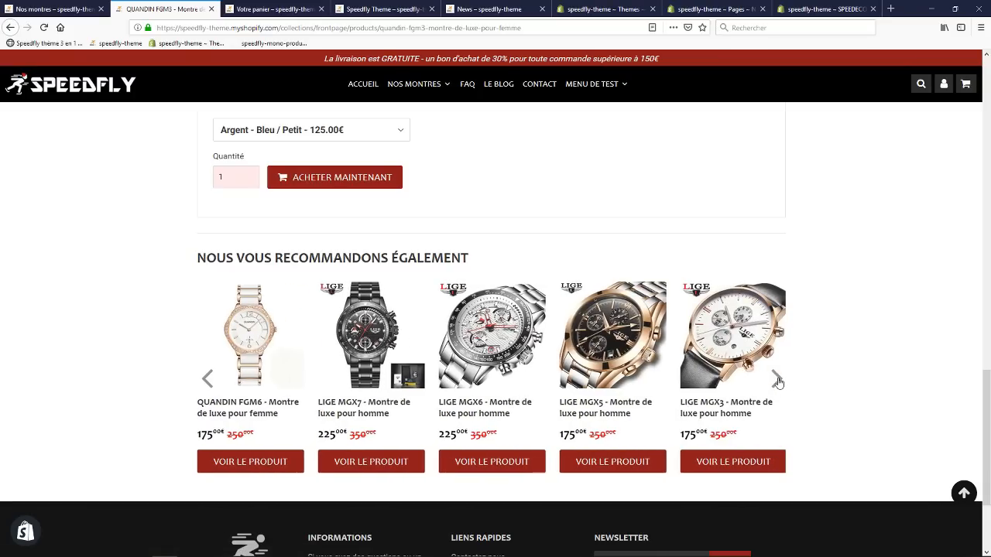
# - Advance the recommended products carousel further, and open the store's Themes page in the Shopify admin
pyautogui.click(778, 379)
pyautogui.click(777, 380)
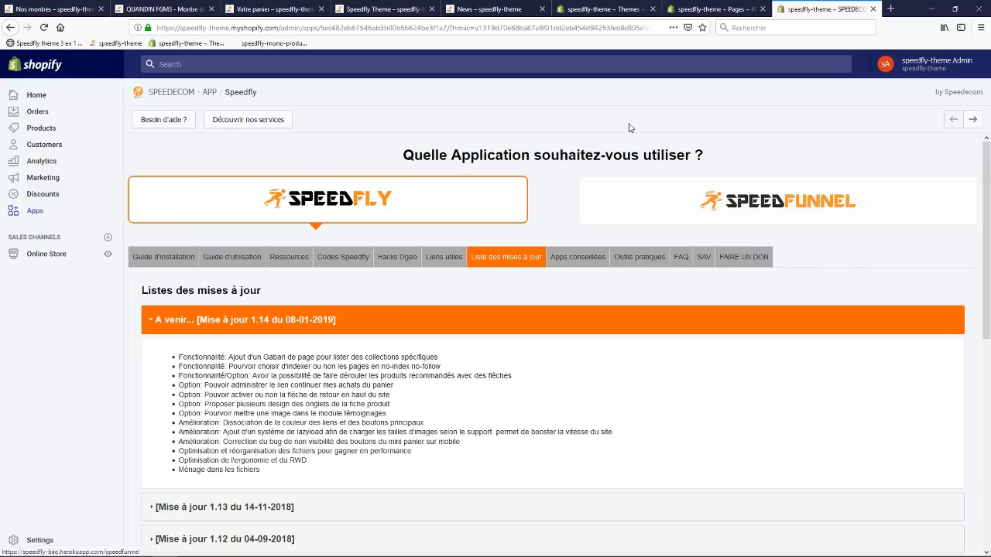
pyautogui.click(713, 9)
pyautogui.click(603, 9)
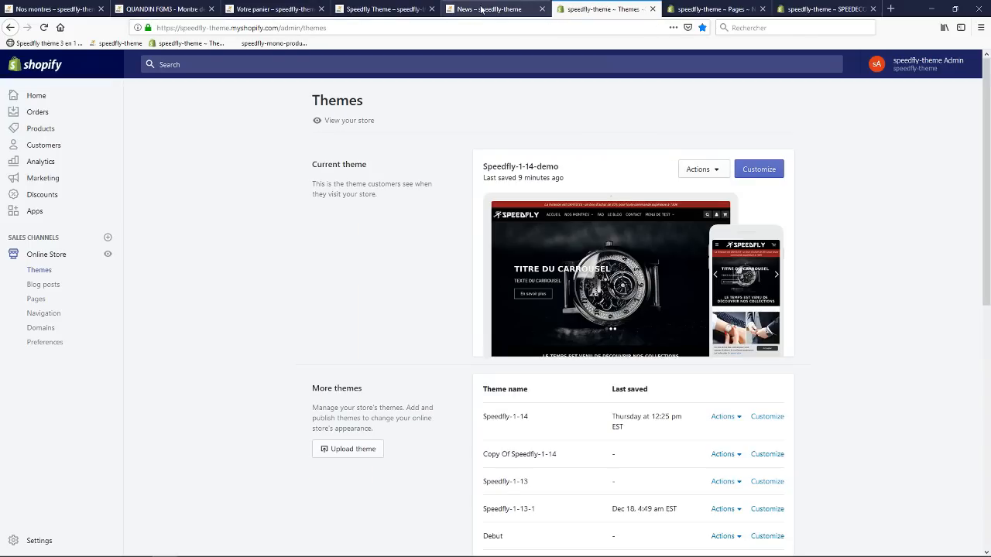
pyautogui.click(684, 7)
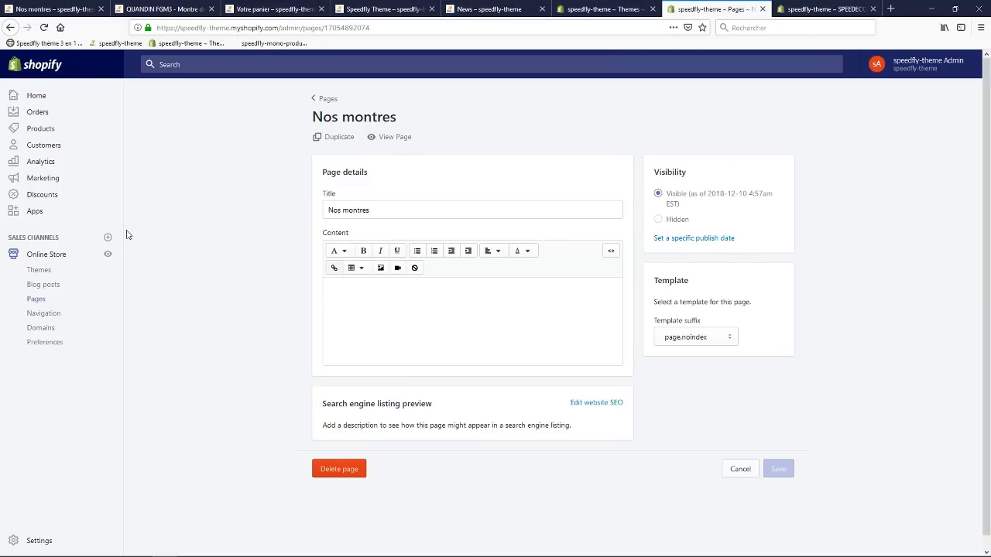
pyautogui.click(47, 256)
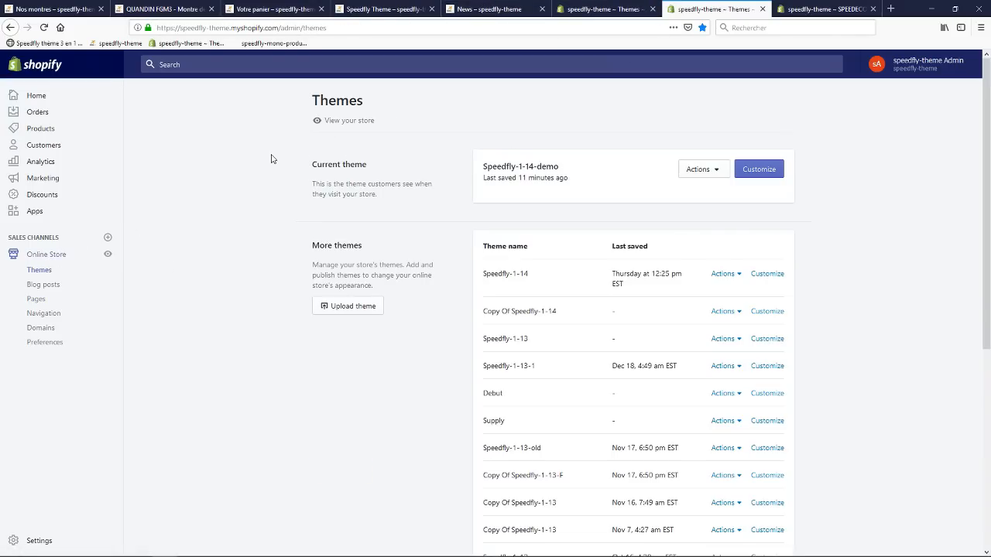
# - Follow the cart's Continuer mes achats link and look through the Collections page it leads to
pyautogui.click(271, 7)
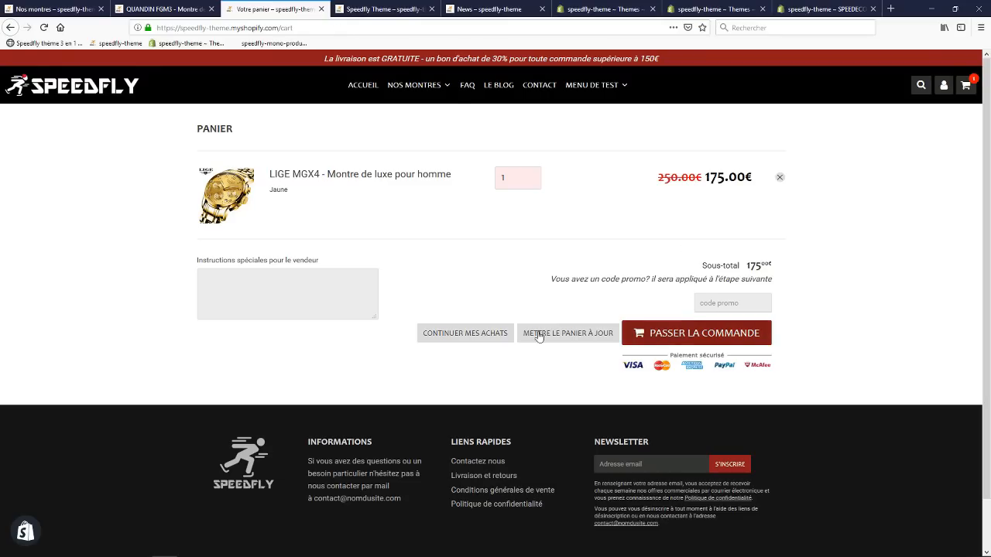
pyautogui.click(460, 339)
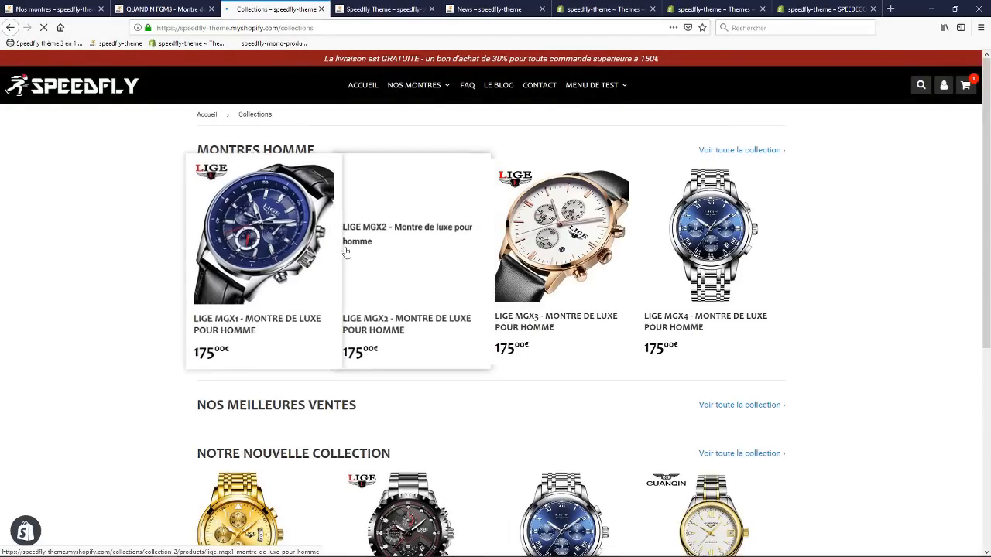
pyautogui.scroll(-5, 325, 305)
pyautogui.scroll(5, 323, 307)
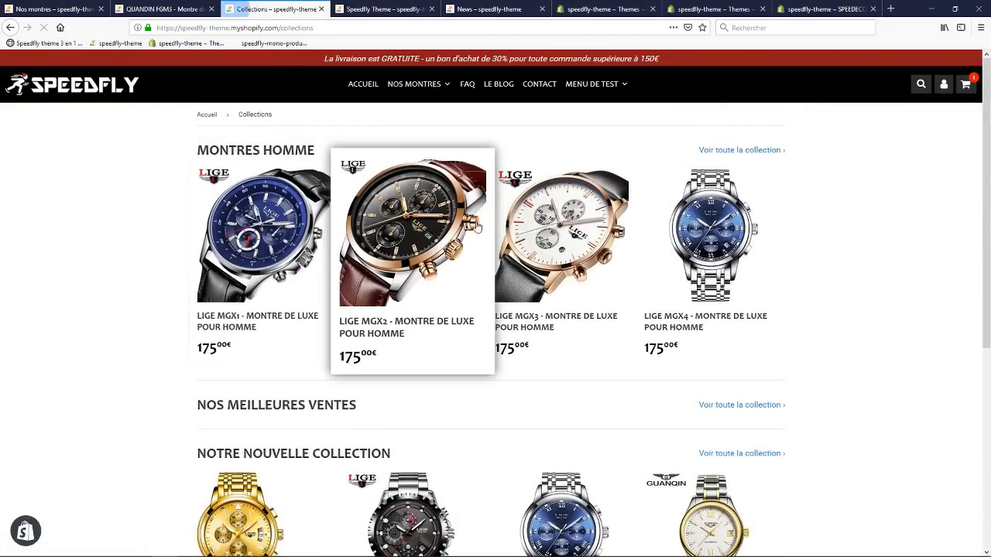
# - Consult the Speedfly update list, and open the Panier et Mini Panier settings of the Speedfly-1-14-demo theme at the Continuer mes achats URL
pyautogui.click(805, 8)
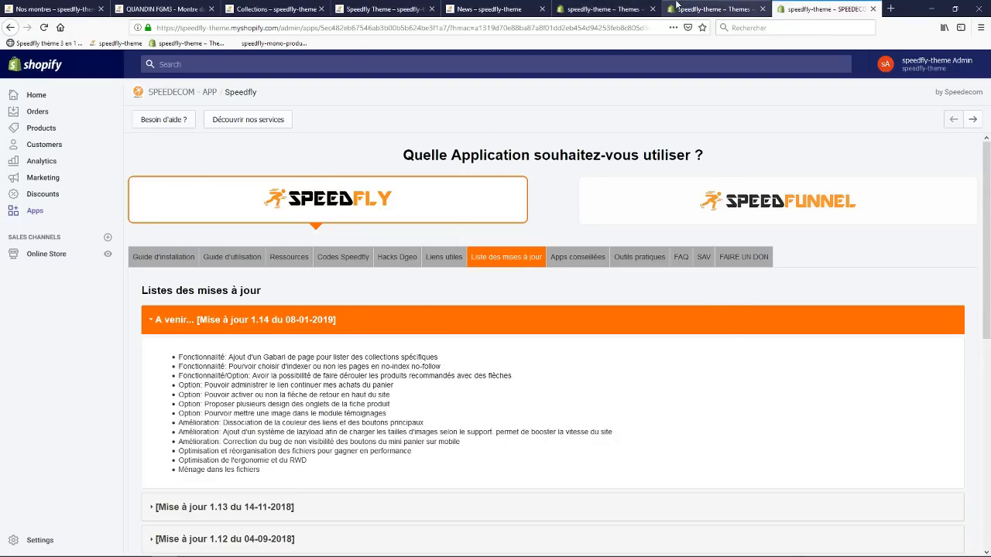
pyautogui.click(678, 8)
pyautogui.click(757, 170)
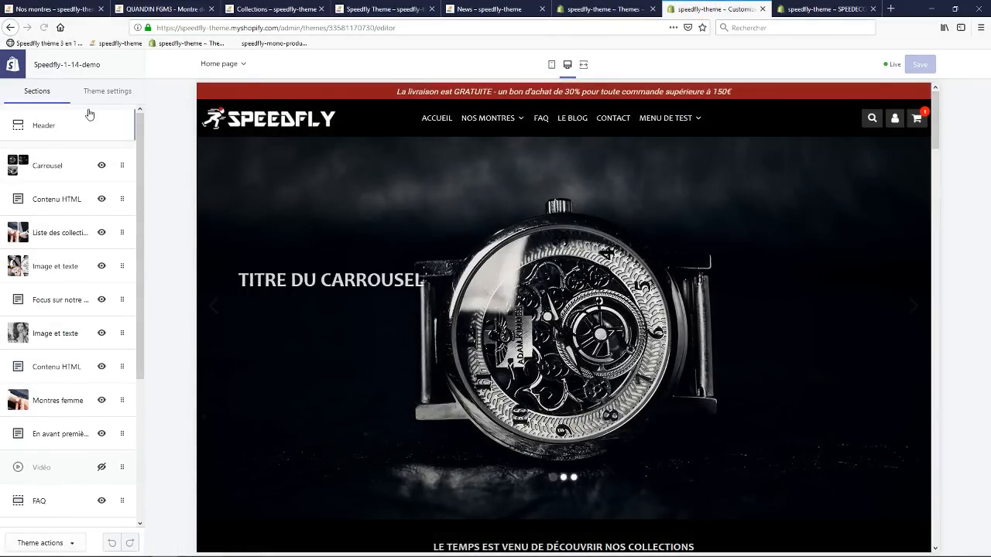
pyautogui.click(108, 92)
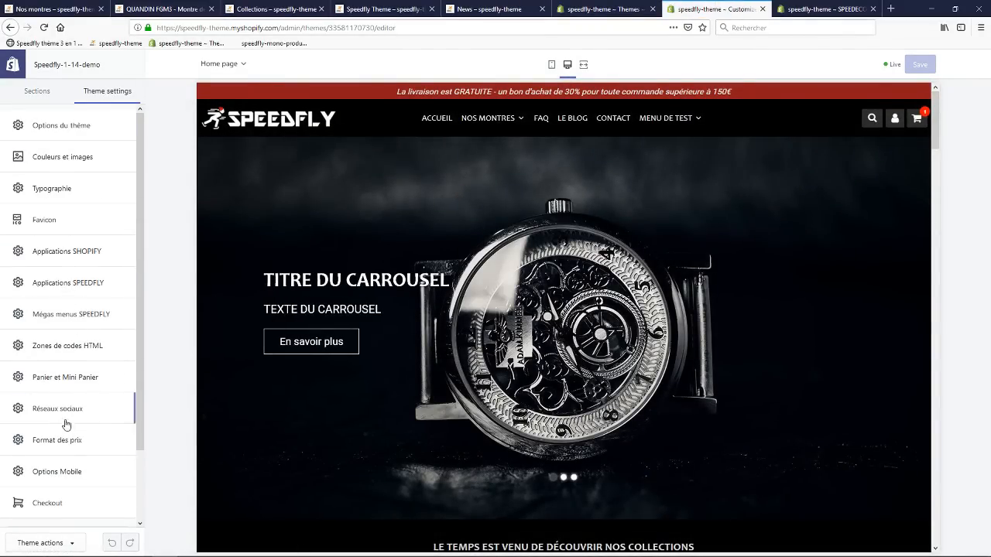
pyautogui.scroll(-2, 46, 360)
pyautogui.click(66, 319)
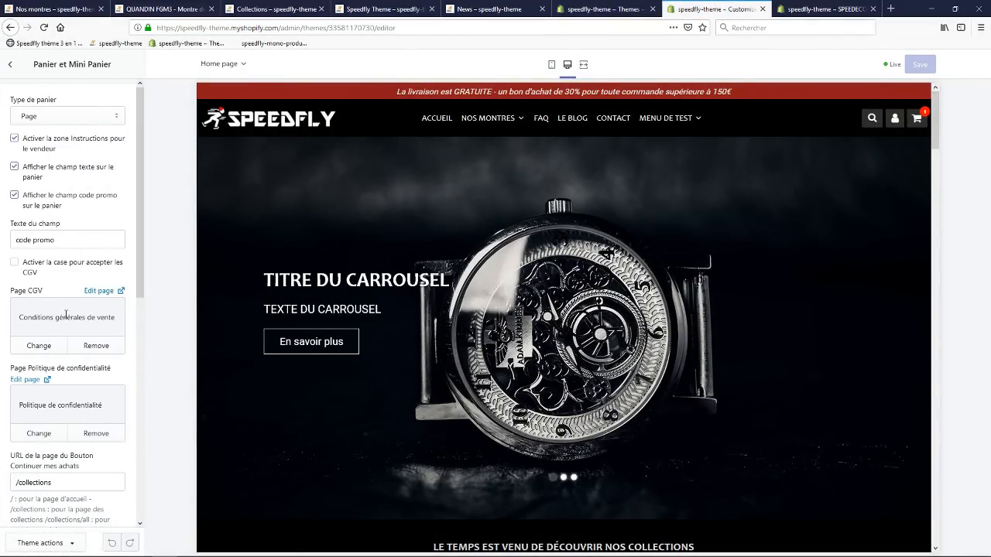
pyautogui.scroll(-5, 69, 242)
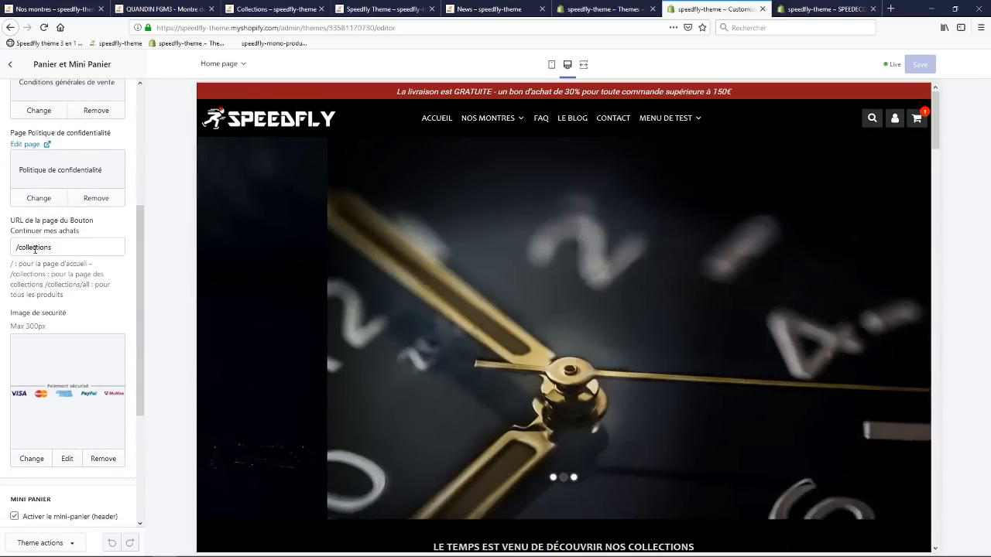
# - Set the Continuer mes achats button's page URL to / and save the theme settings
pyautogui.doubleClick(35, 249)
pyautogui.click(56, 249)
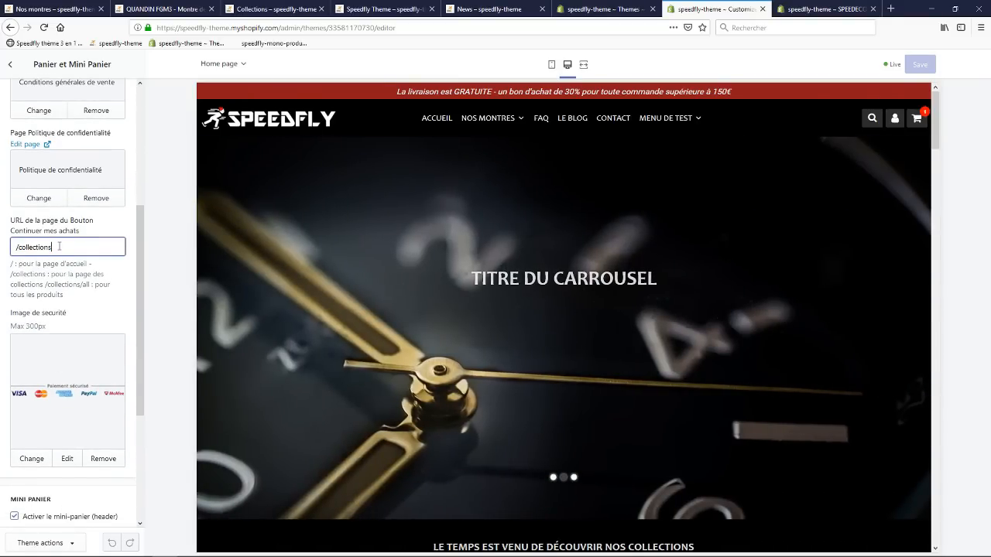
pyautogui.moveTo(55, 249); pyautogui.dragTo(21, 249)
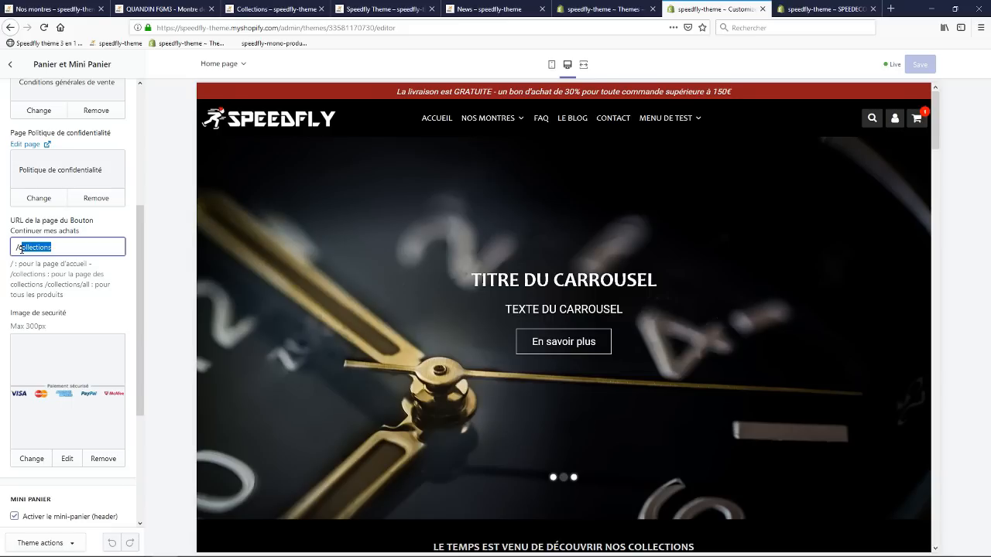
pyautogui.press('BackSpace')
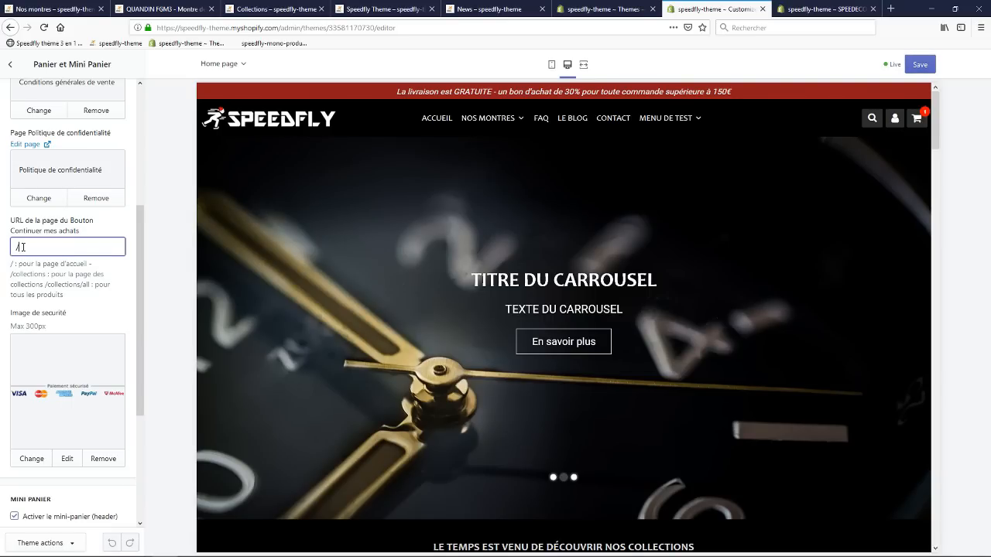
pyautogui.click(920, 66)
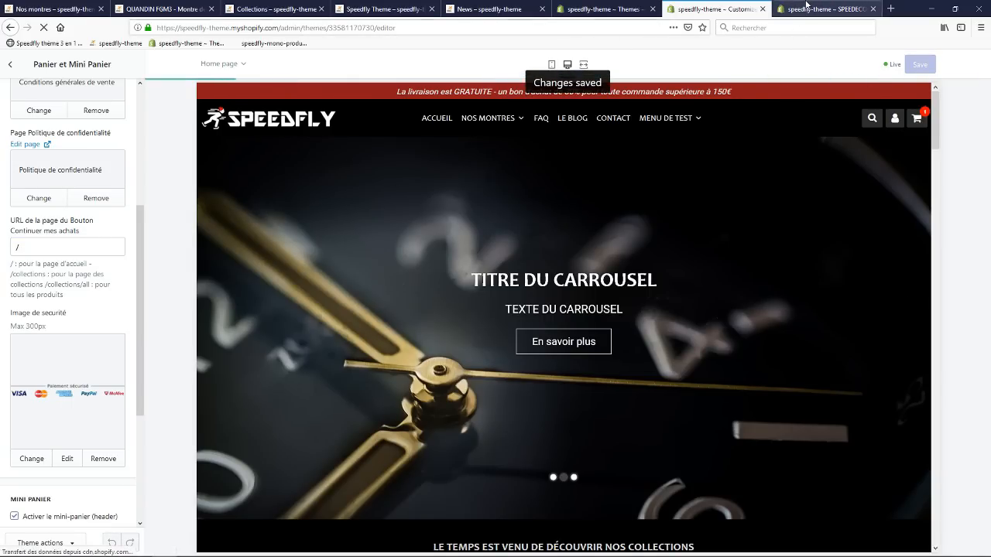
# - Test the cart's Continuer mes achats link, and copy the path /collections/frontpage from the Montres femme collection's address
pyautogui.click(272, 8)
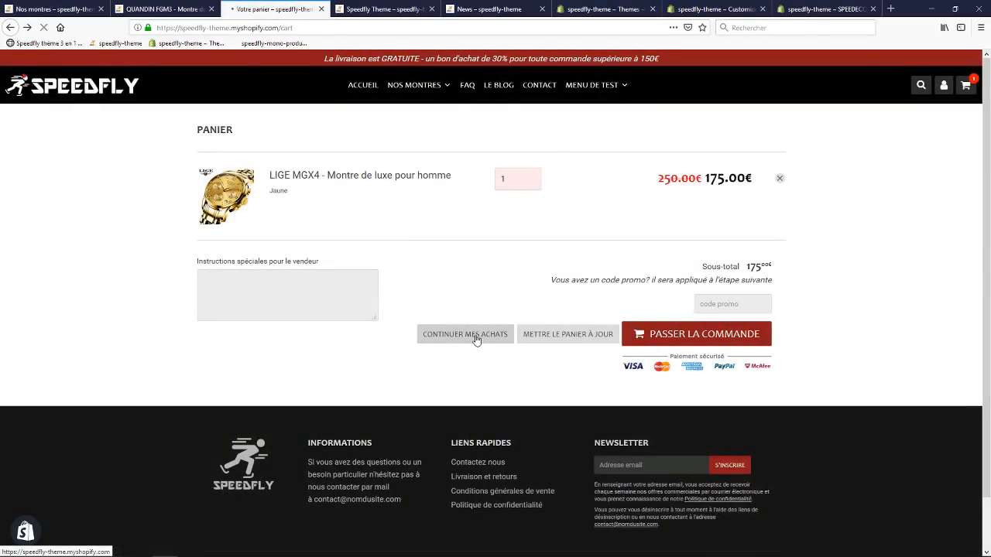
pyautogui.click(476, 337)
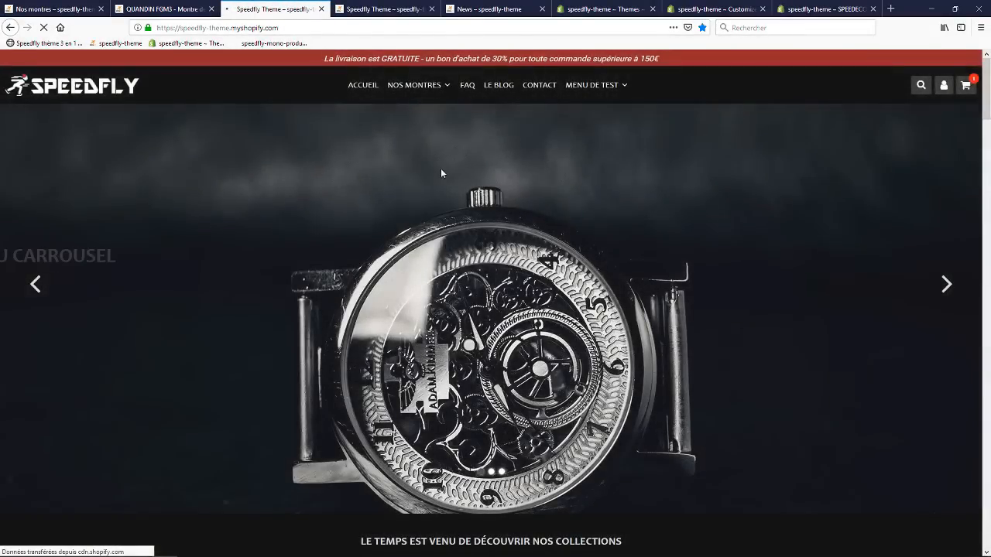
pyautogui.moveTo(431, 87)
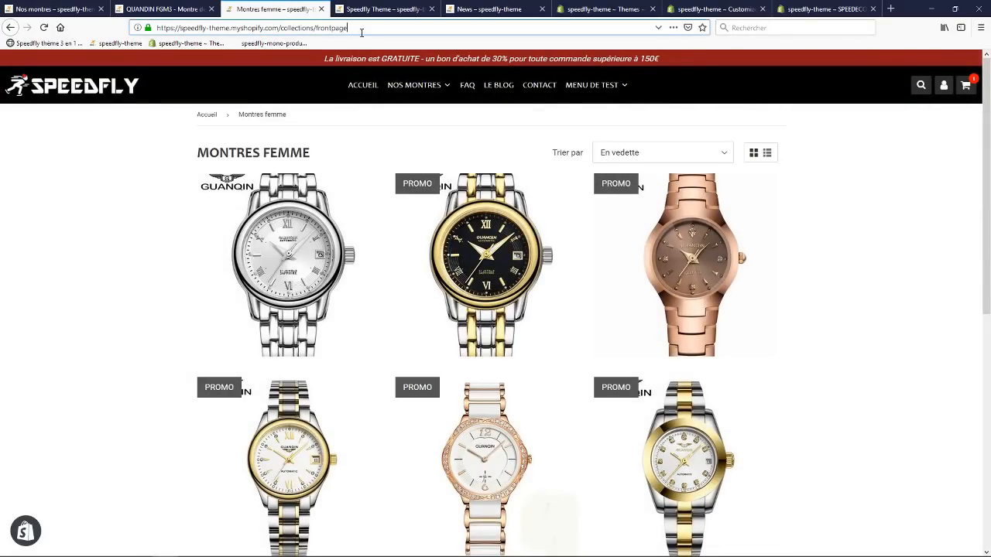
pyautogui.moveTo(354, 29); pyautogui.dragTo(290, 29)
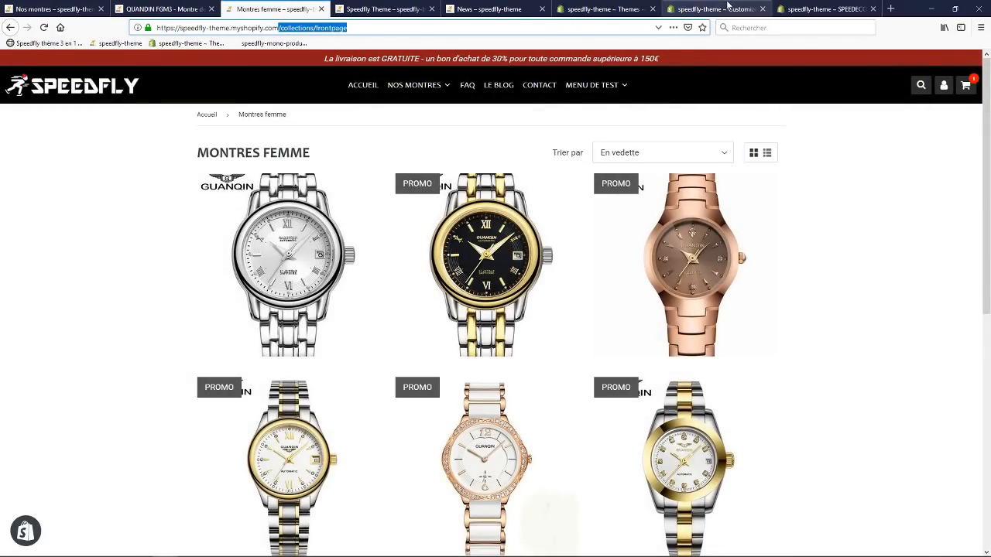
# - Set the Continuer mes achats button's page URL to /collections/frontpage and save the theme settings
pyautogui.click(712, 9)
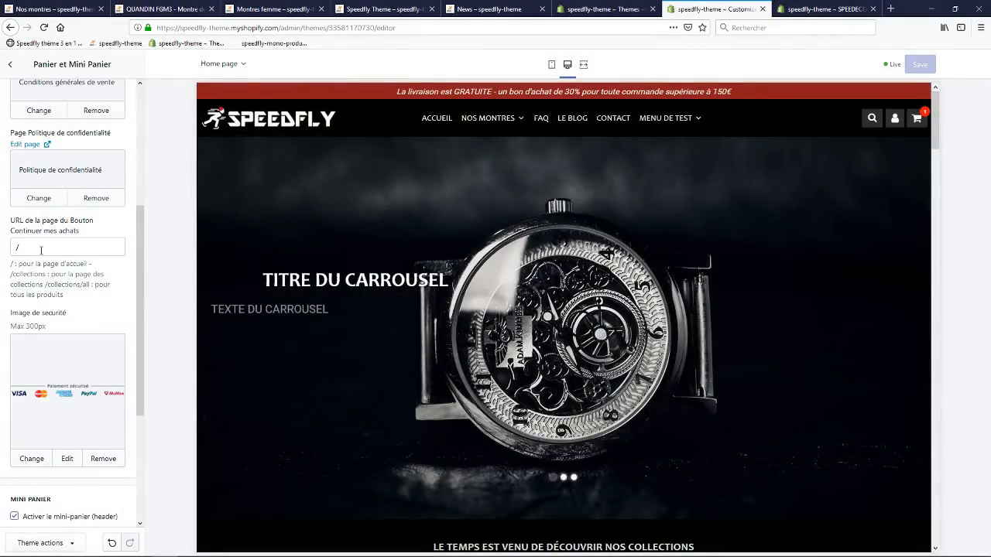
pyautogui.click(17, 247)
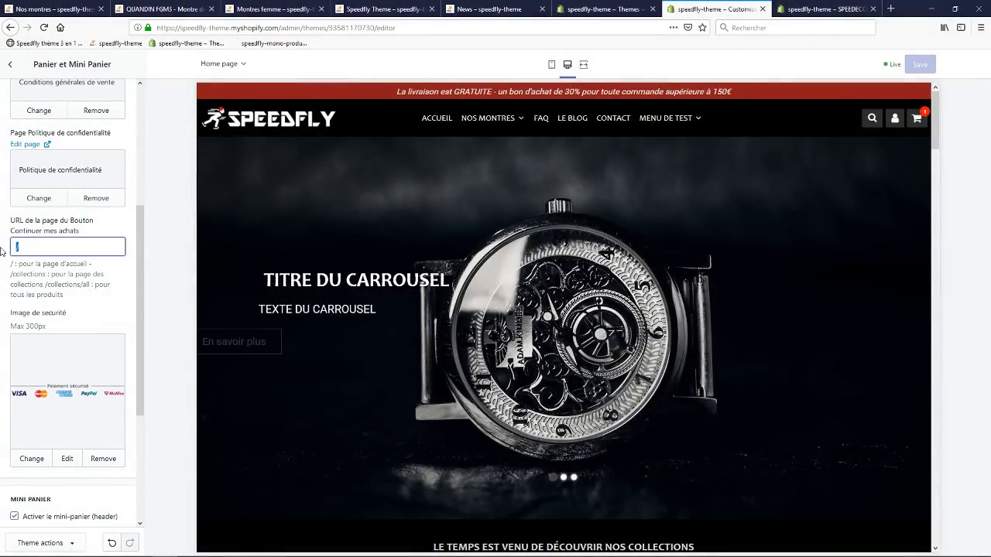
pyautogui.write('collections/frontpage')
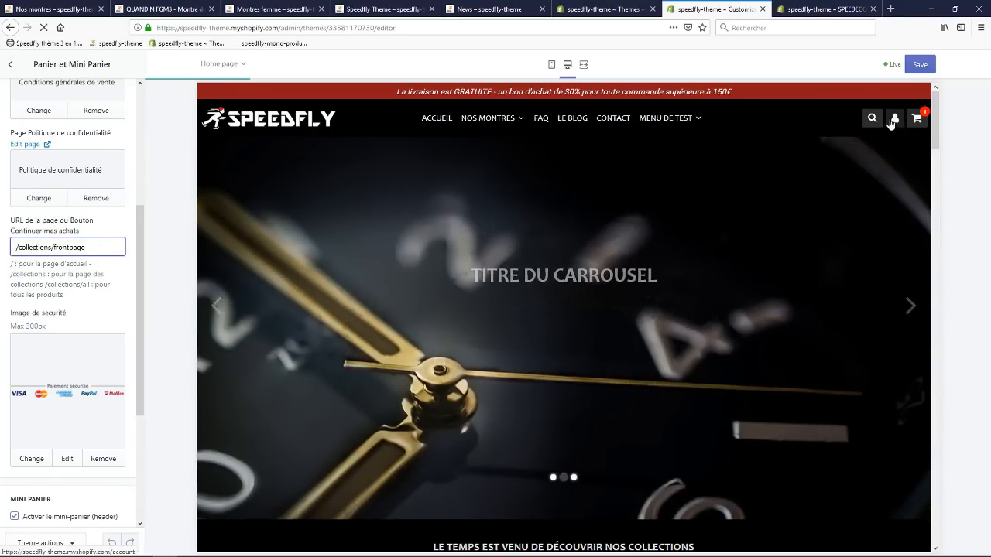
pyautogui.click(919, 70)
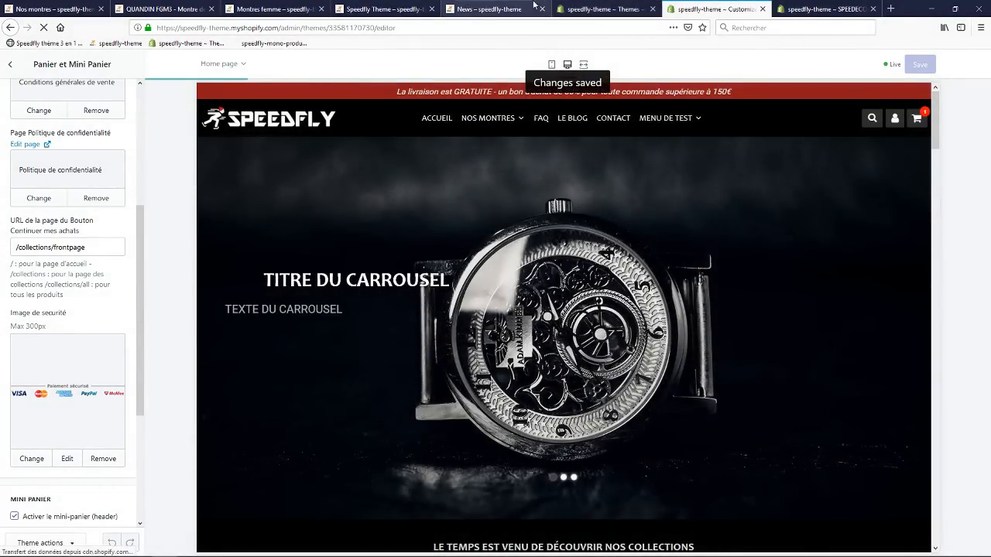
# - Go back to the cart page and test the Continuer mes achats link with the newly saved URL
pyautogui.click(263, 7)
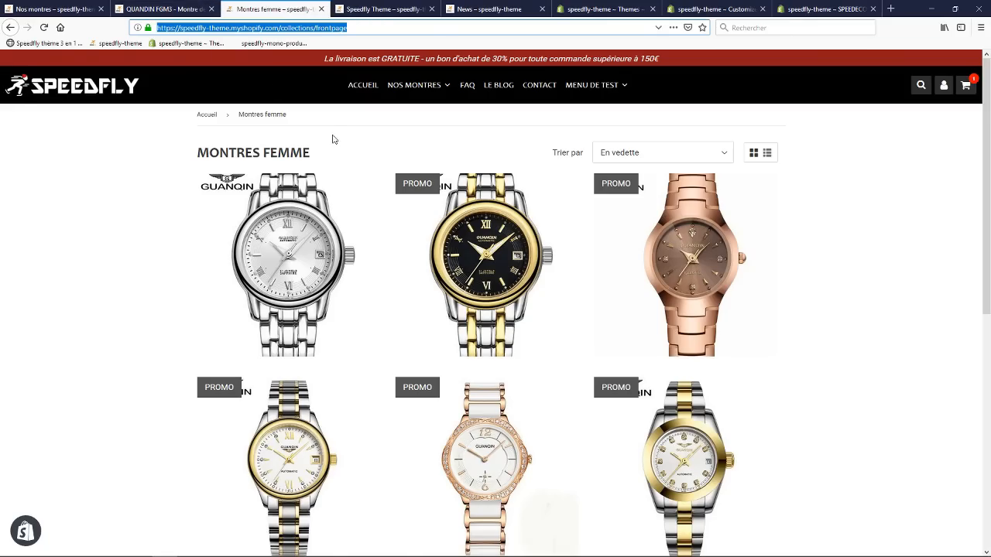
pyautogui.hotkey('alt', 'Left')
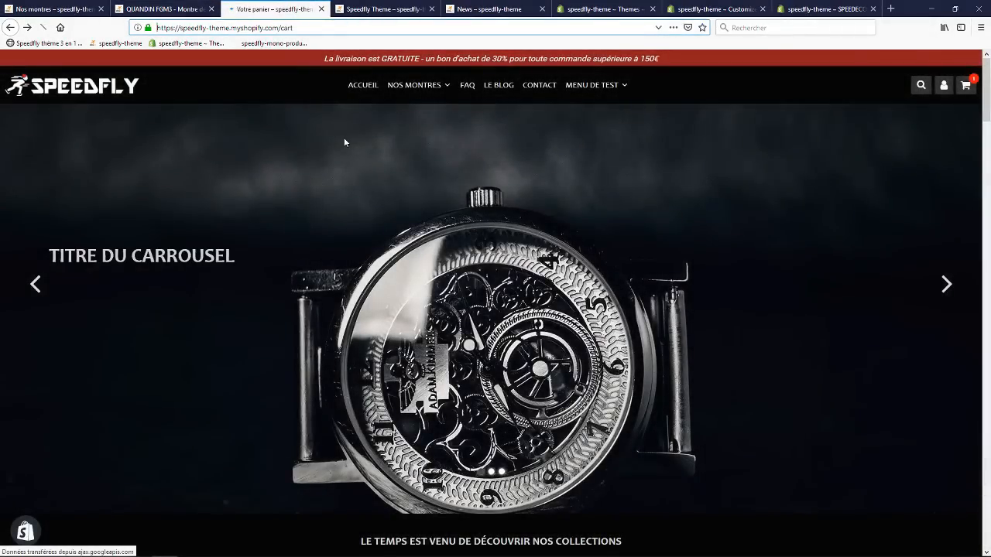
pyautogui.hotkey('alt', 'Left')
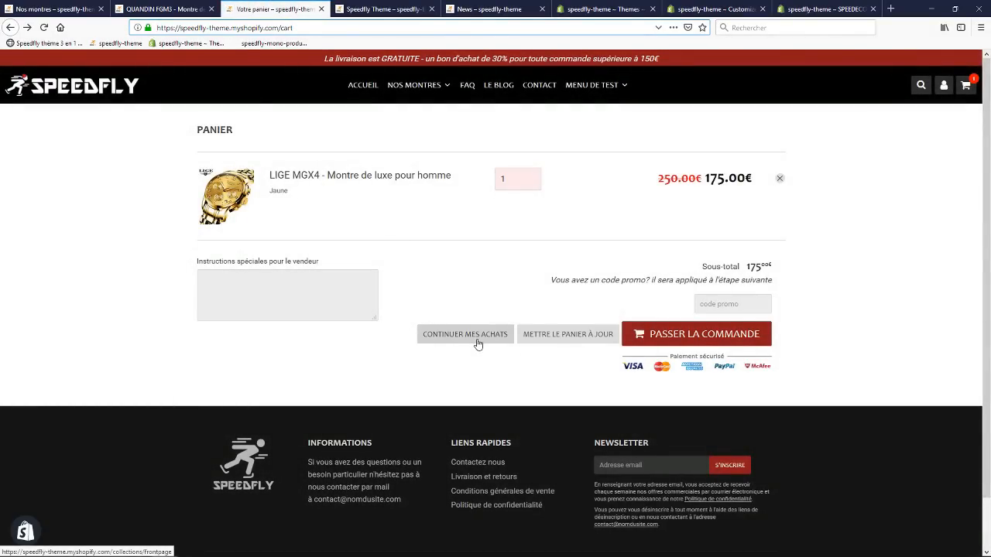
pyautogui.click(479, 344)
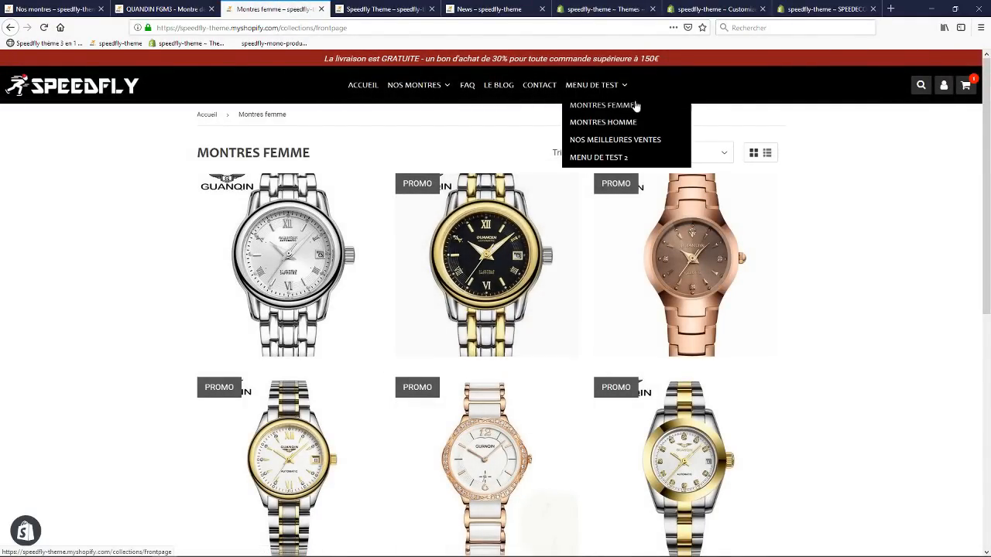
# - Review the footer's back-to-top arrow option in Options du thème and its arrow in the preview, consulting the update list before and after
pyautogui.click(817, 7)
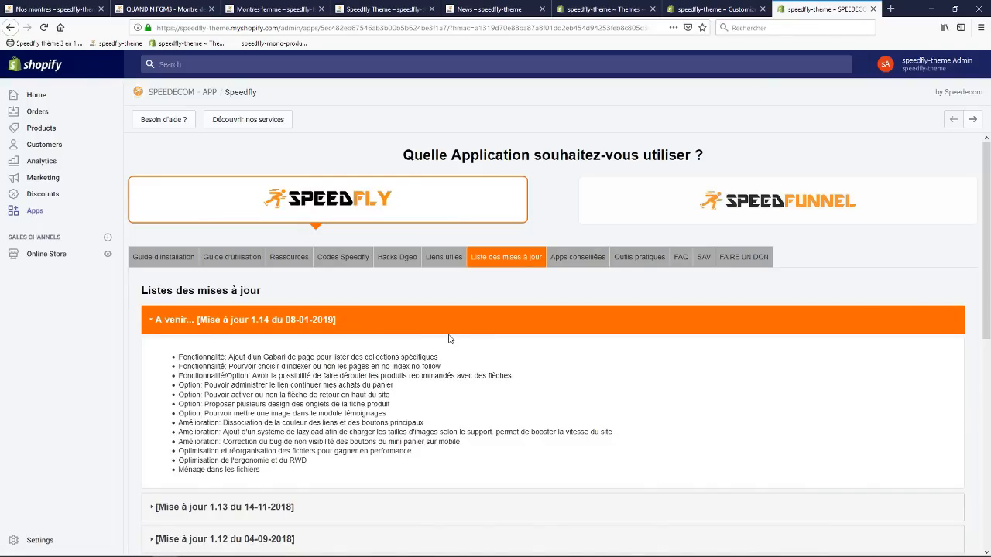
pyautogui.click(634, 7)
pyautogui.click(712, 9)
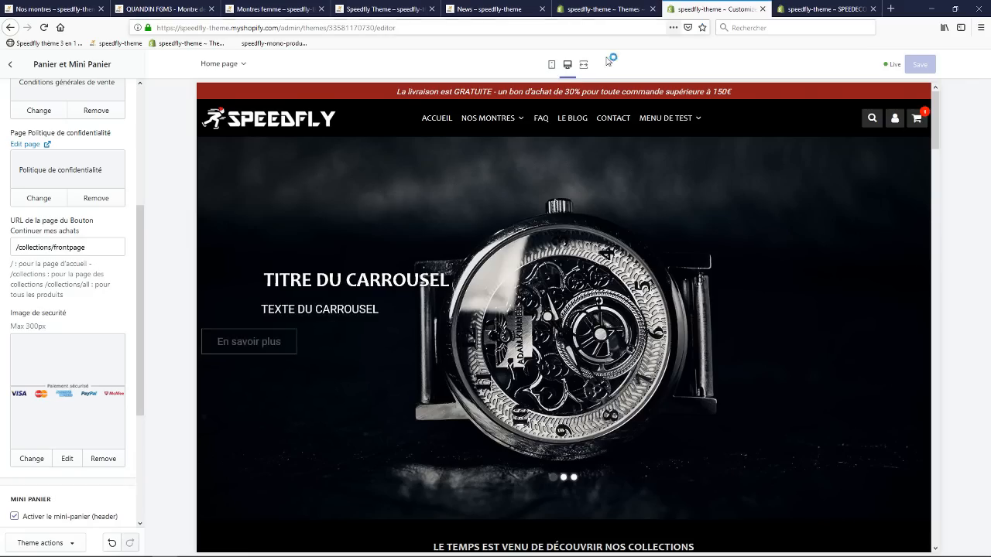
pyautogui.scroll(2, 47, 110)
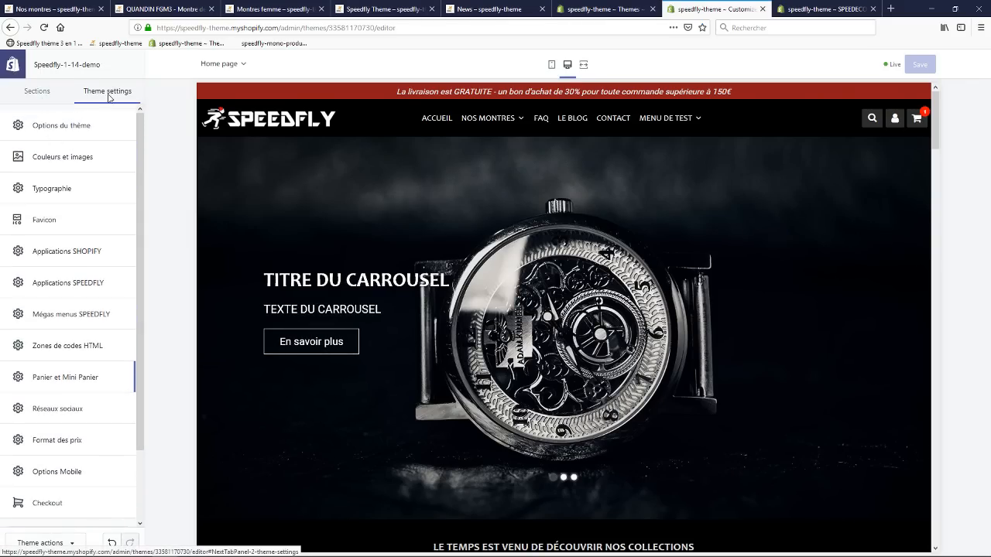
pyautogui.click(76, 133)
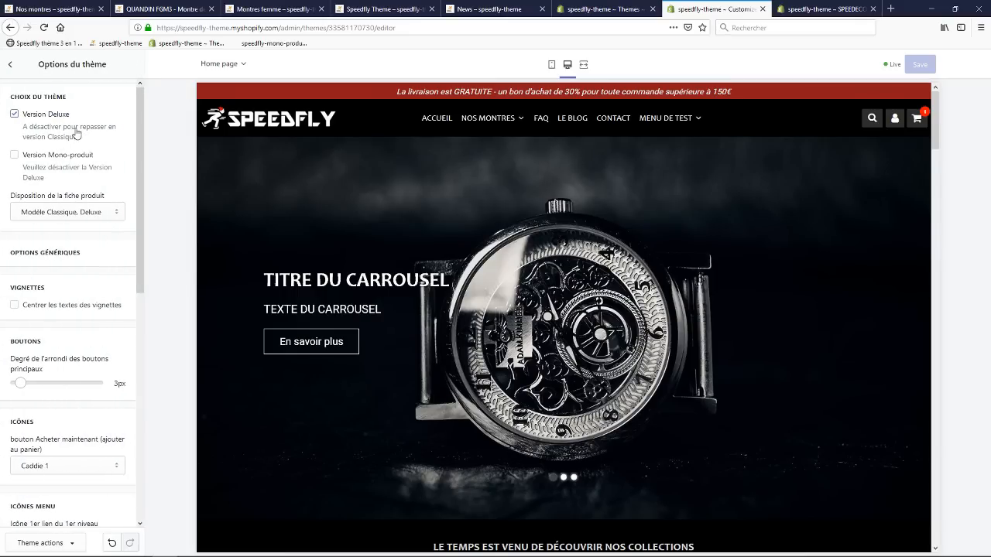
pyautogui.scroll(-1, 81, 248)
pyautogui.scroll(-8, 81, 246)
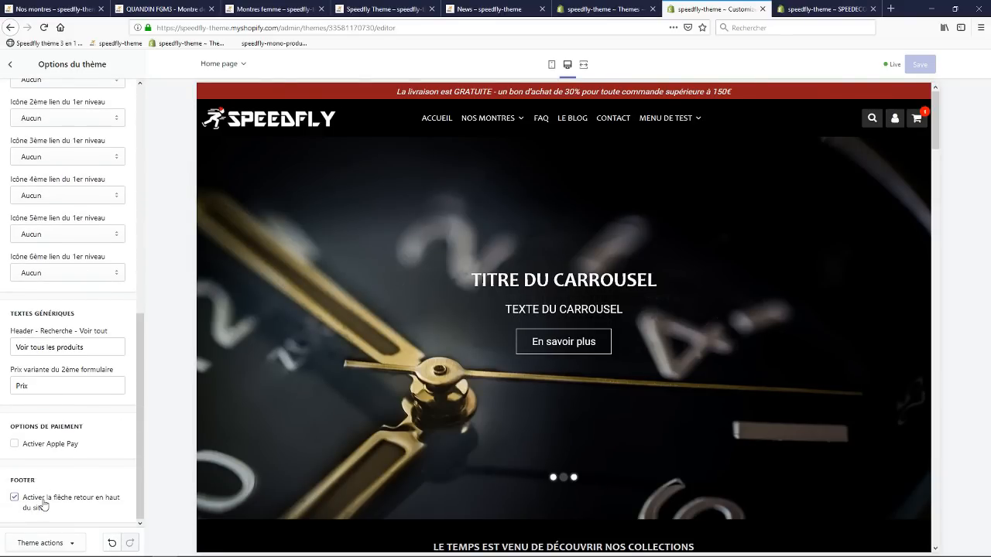
pyautogui.scroll(-10, 381, 433)
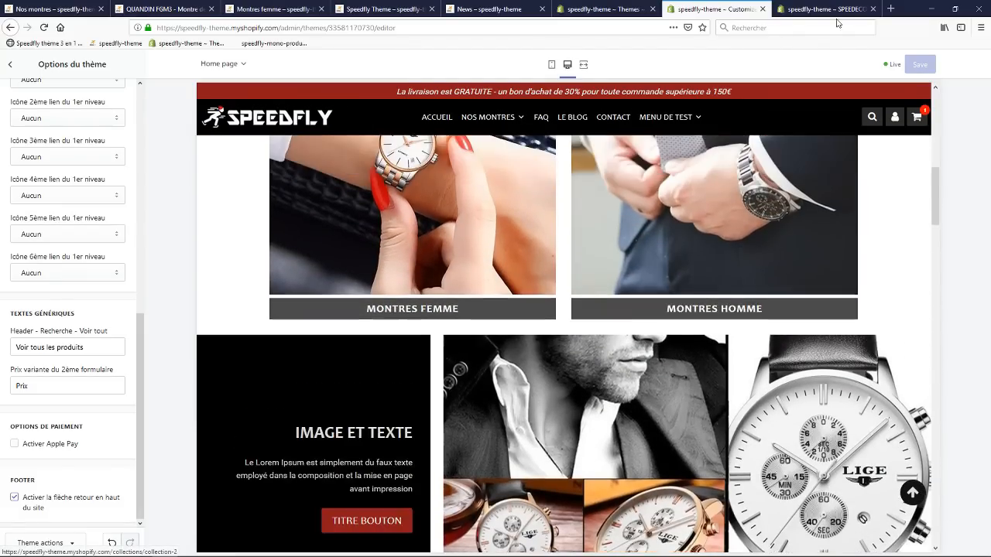
pyautogui.click(800, 9)
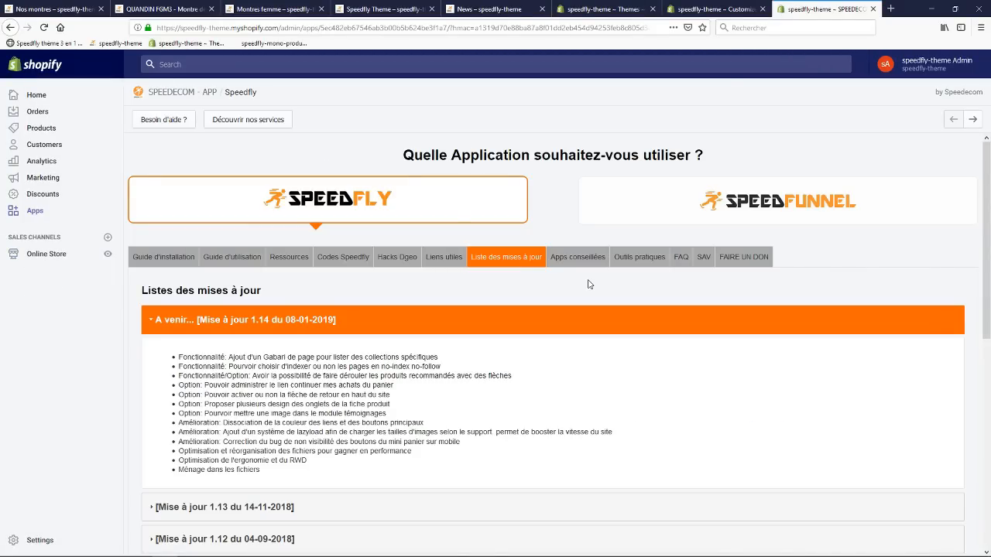
# - Open the QUANDIN FGM3 women's watch page in the theme editor preview and bring up its Product section settings
pyautogui.click(708, 9)
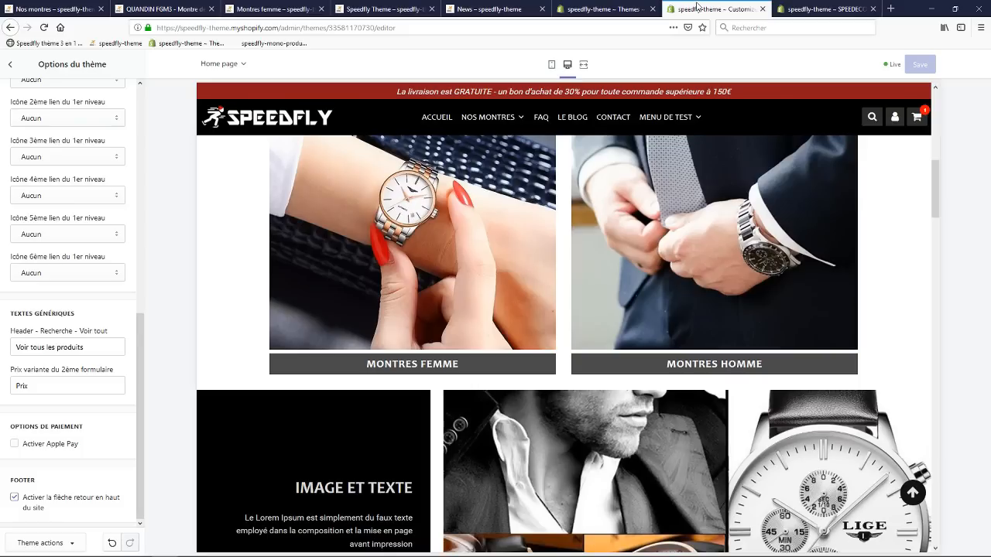
pyautogui.scroll(2, 580, 167)
pyautogui.moveTo(504, 120)
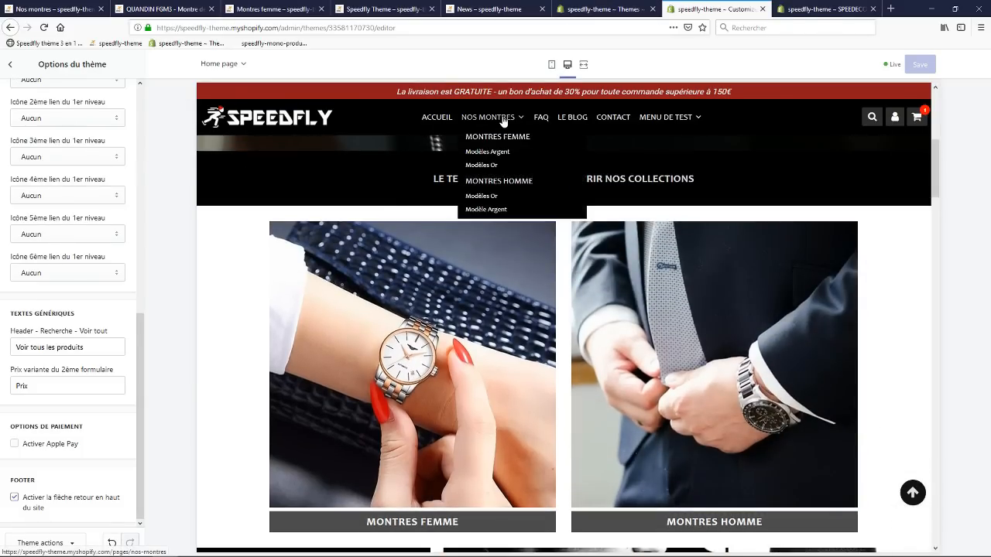
pyautogui.click(497, 158)
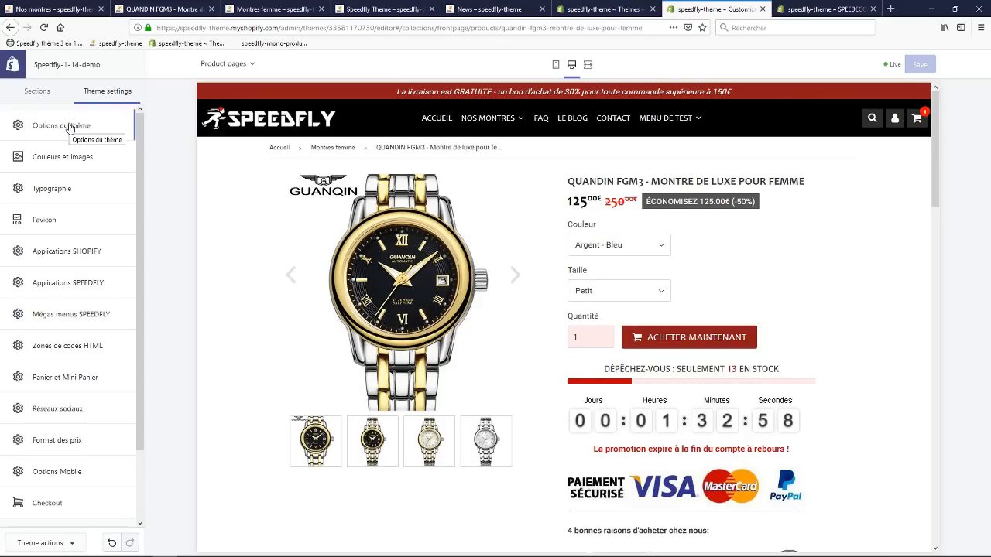
pyautogui.click(39, 91)
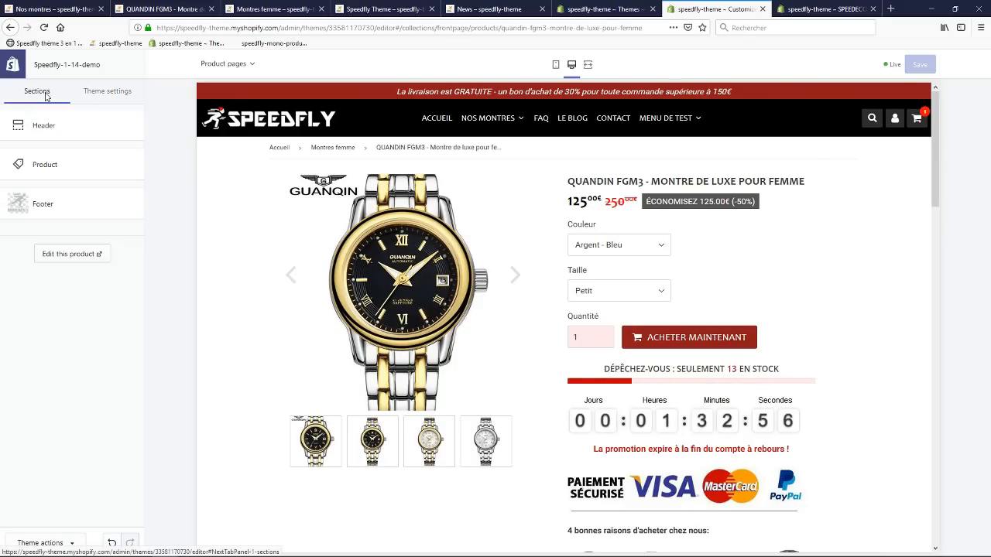
pyautogui.click(56, 164)
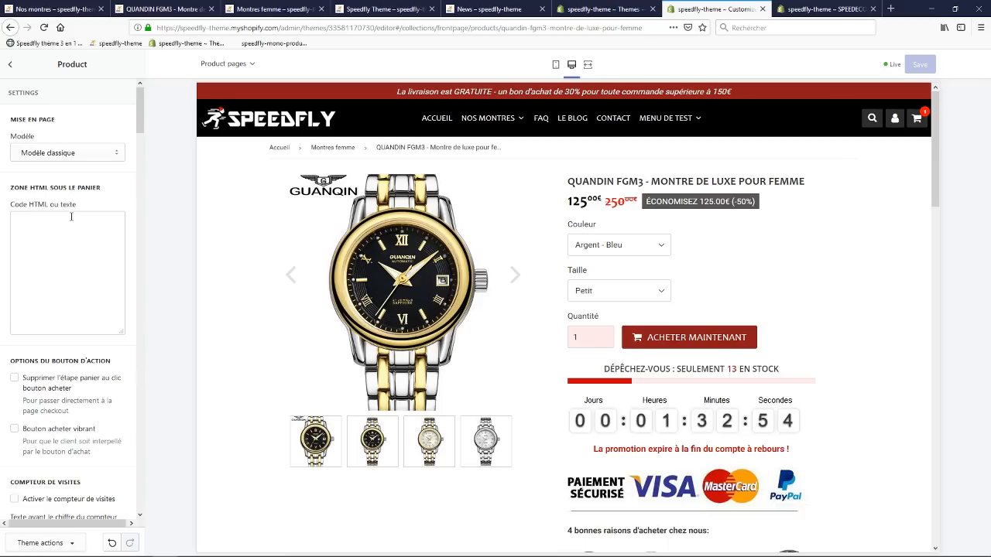
# - Set the product page's Modèle des onglets to Modèle épuré and save the theme
pyautogui.scroll(-10, 72, 217)
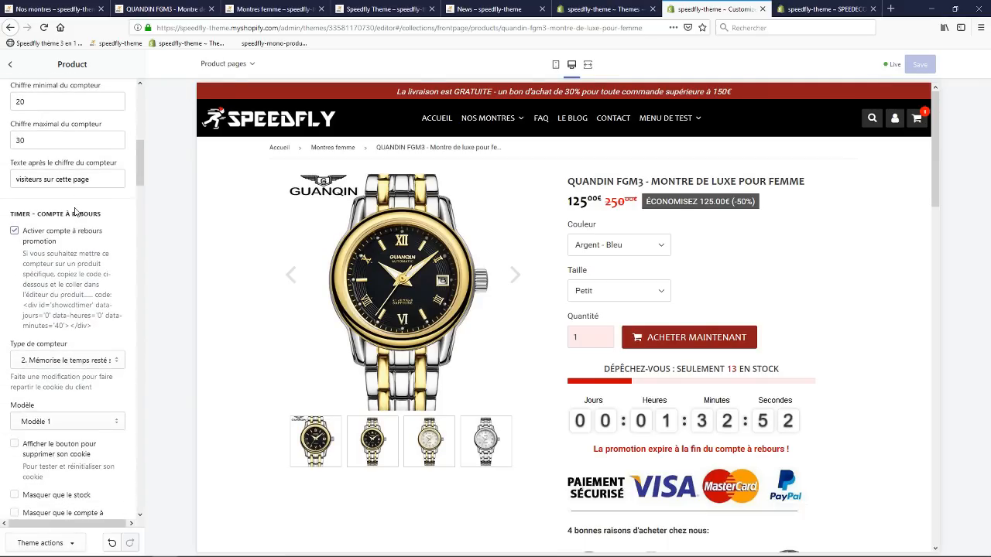
pyautogui.scroll(-10, 75, 211)
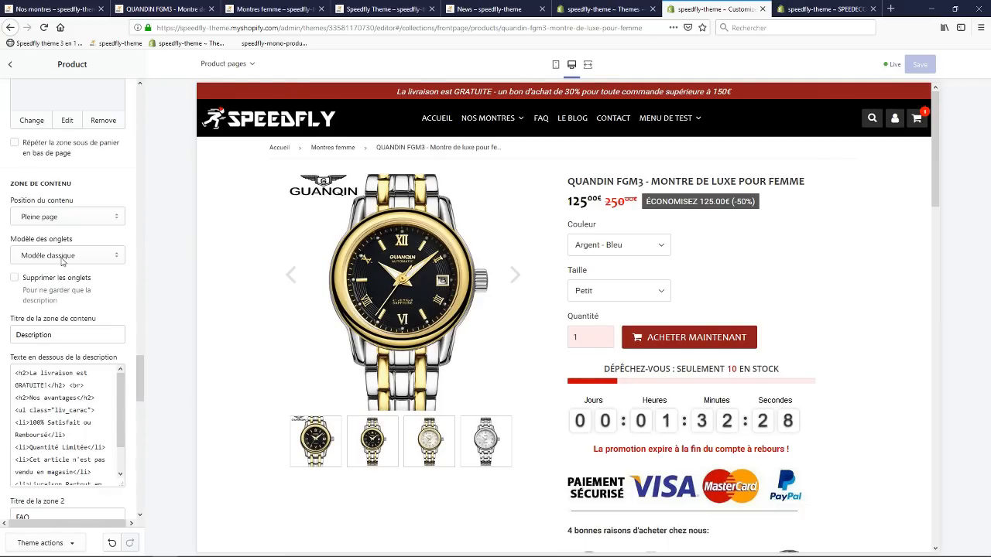
pyautogui.scroll(-5, 389, 291)
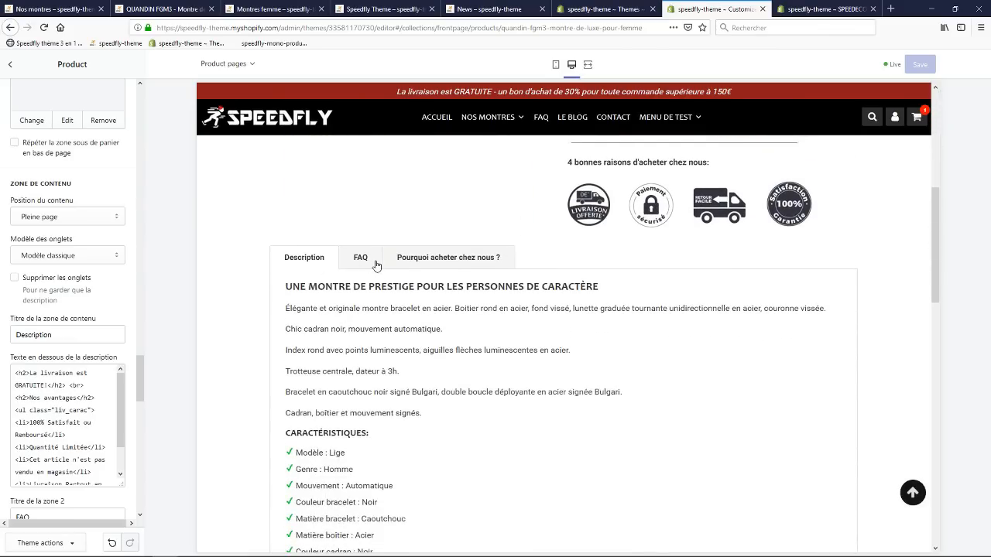
pyautogui.click(60, 258)
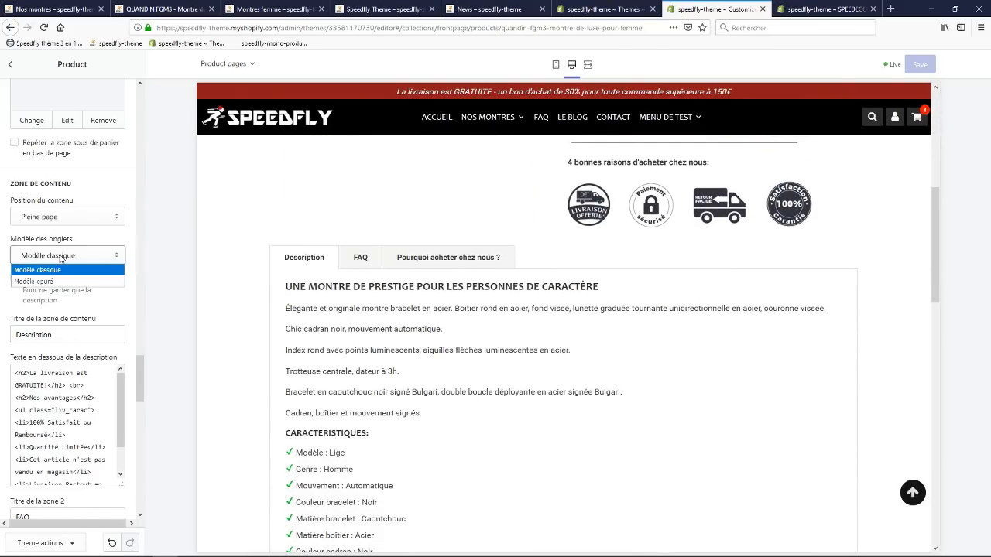
pyautogui.click(49, 283)
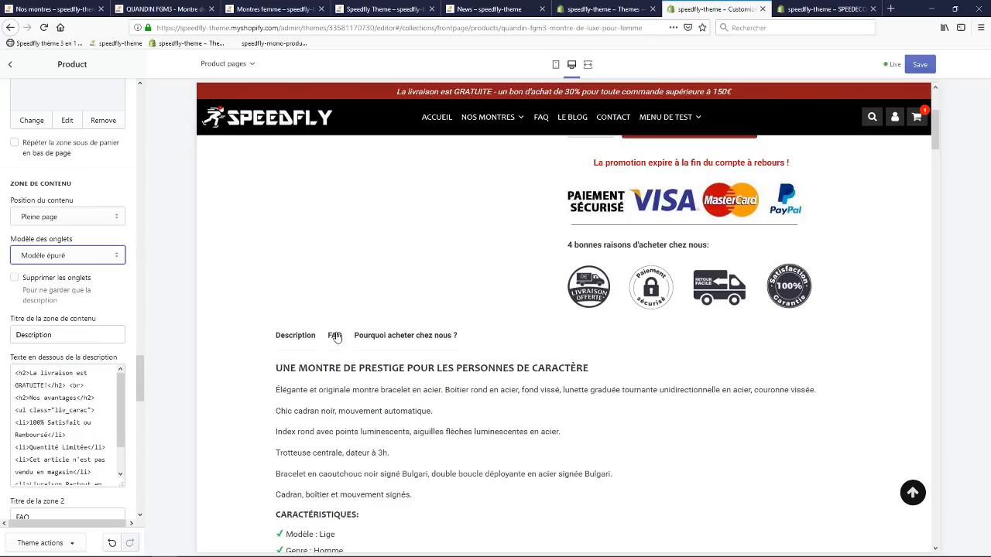
pyautogui.click(920, 65)
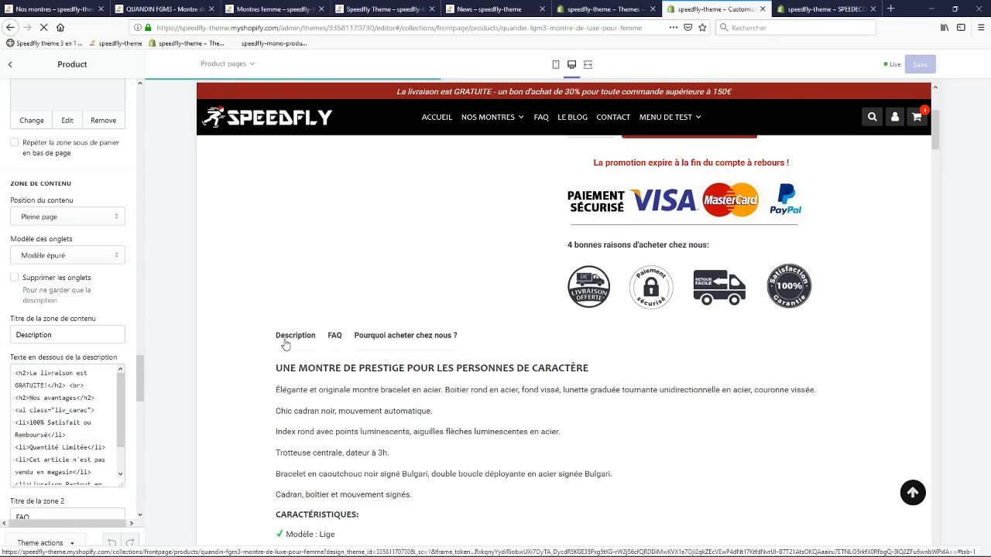
# - Examine the restyled product tabs in the preview by switching between Description, FAQ and Pourquoi acheter chez nous ?
pyautogui.scroll(4, 285, 345)
pyautogui.scroll(-5, 292, 353)
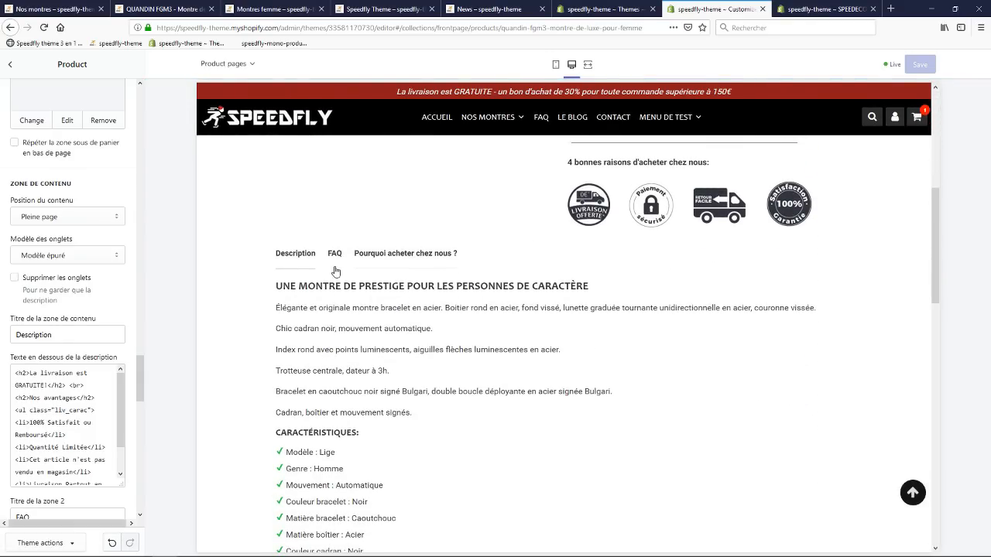
pyautogui.click(334, 255)
pyautogui.click(393, 258)
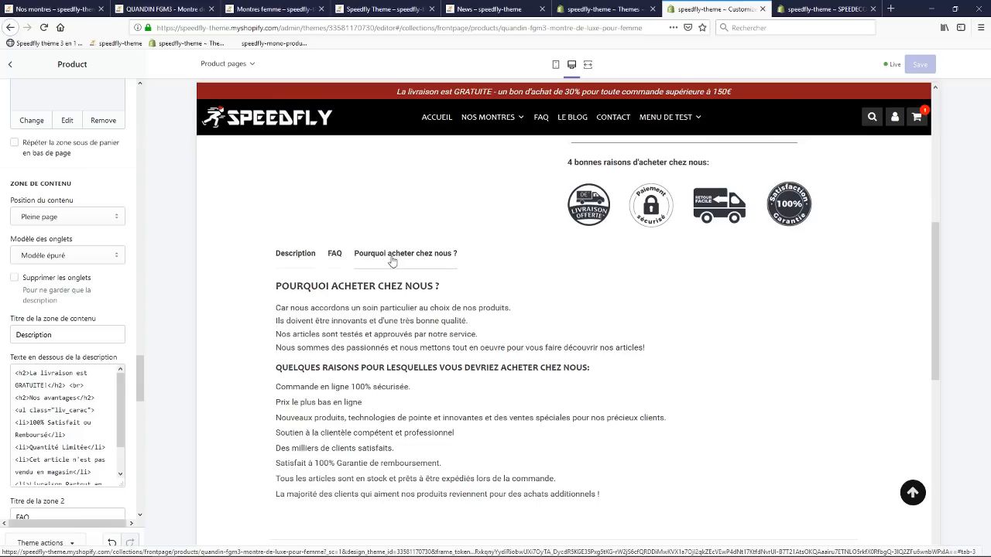
pyautogui.click(333, 257)
pyautogui.click(295, 261)
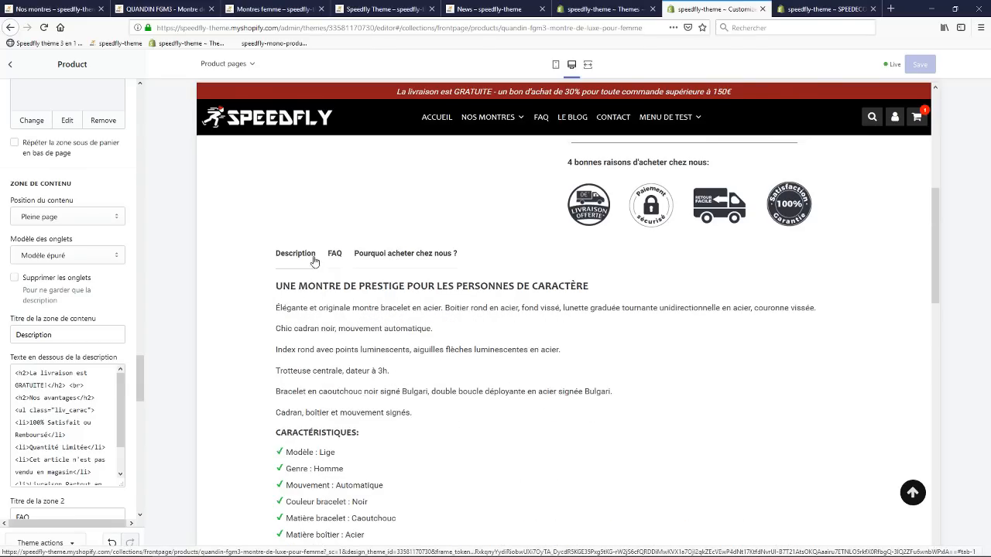
pyautogui.click(335, 264)
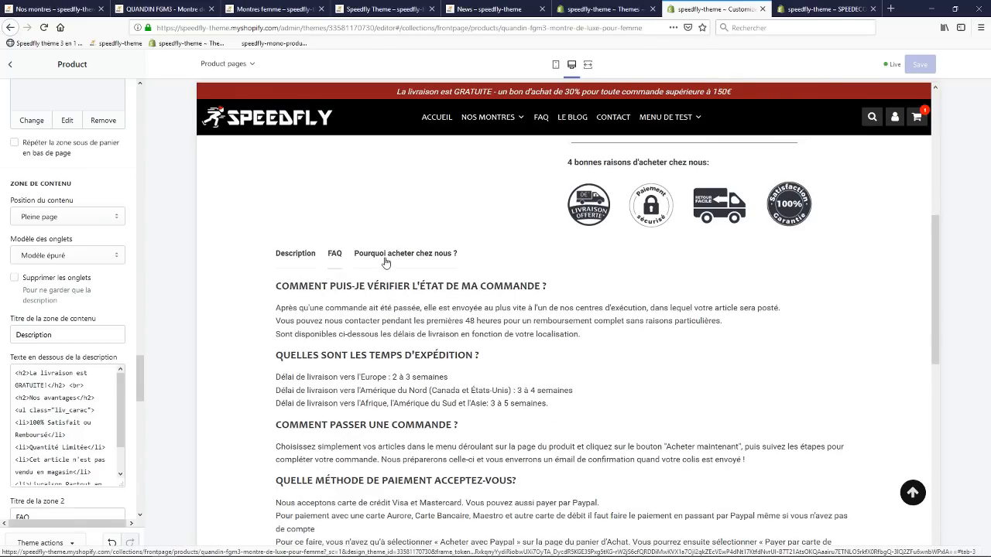
pyautogui.click(387, 263)
pyautogui.click(297, 262)
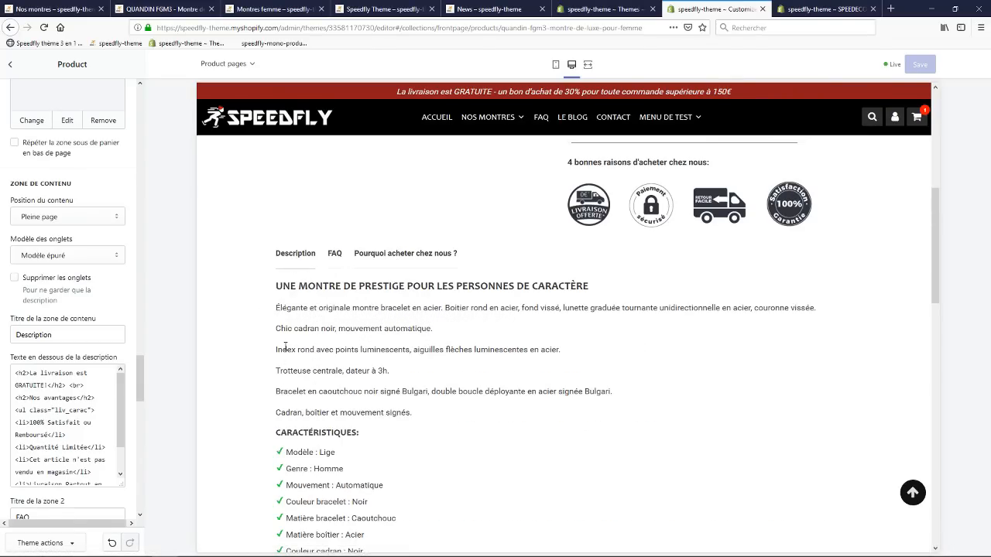
pyautogui.scroll(5, 312, 275)
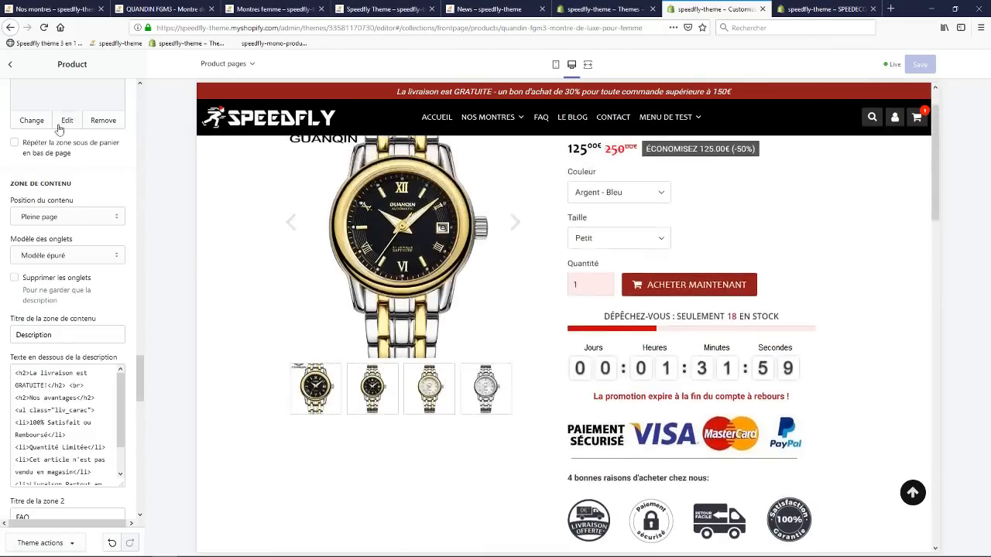
pyautogui.scroll(3, 69, 233)
# - In the Couleurs et images settings, set the Fiche produit colour Couleur des bordures des onglets to blue #053CFF and check the tabs' underline
pyautogui.click(10, 64)
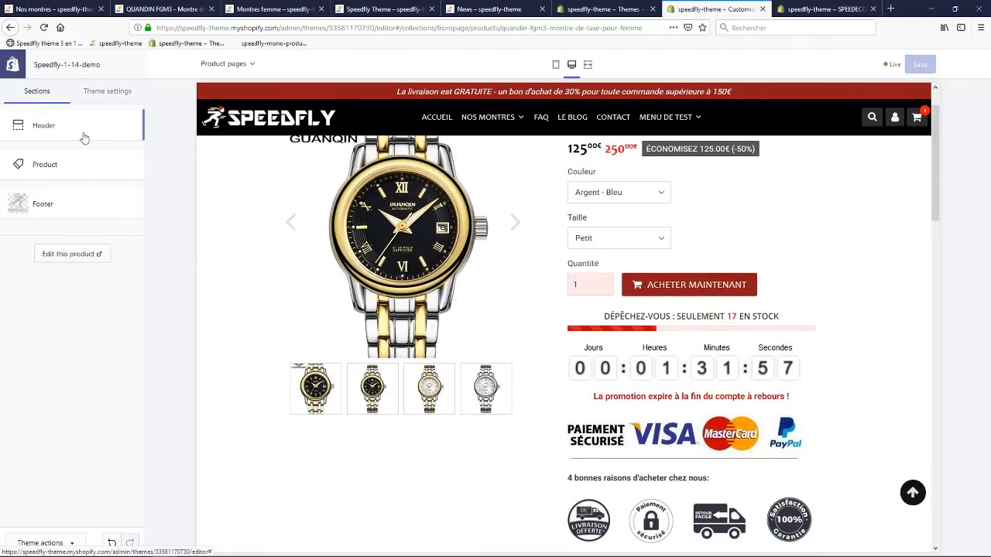
pyautogui.click(97, 92)
pyautogui.click(77, 159)
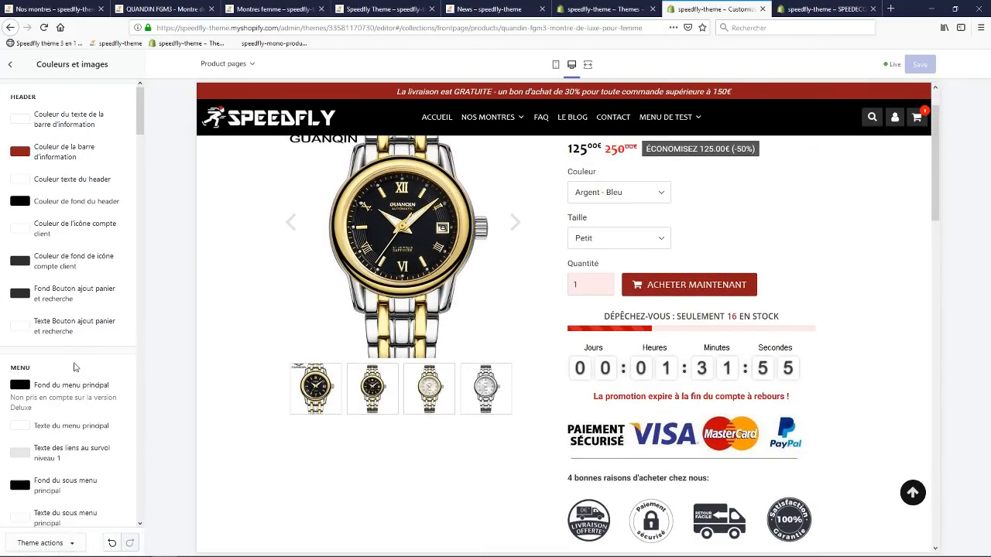
pyautogui.scroll(-15, 75, 367)
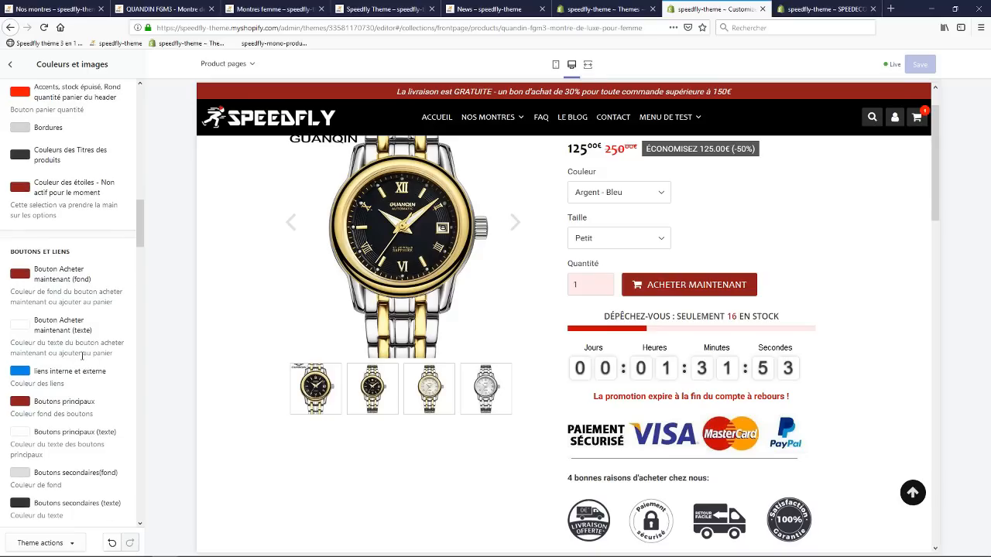
pyautogui.scroll(-10, 82, 355)
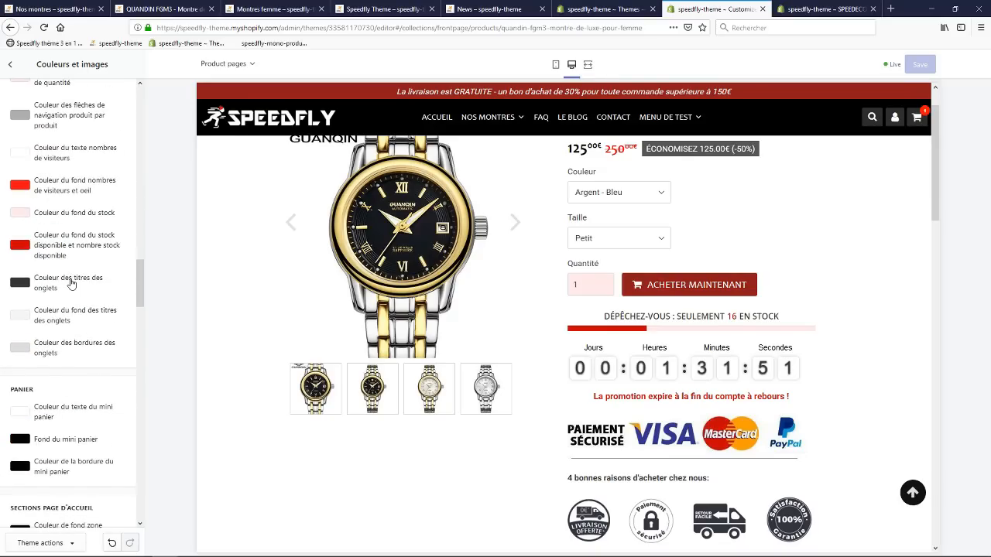
pyautogui.scroll(2, 85, 372)
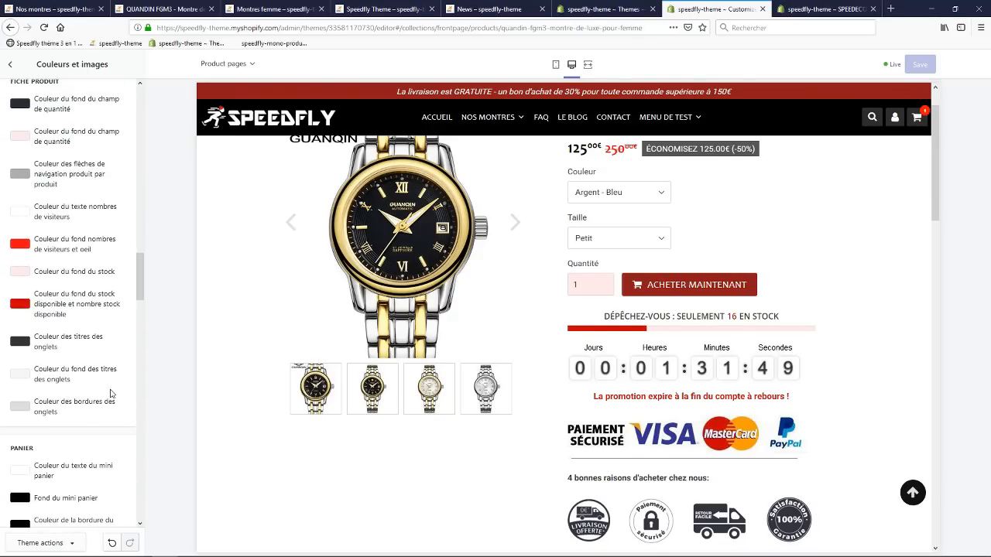
pyautogui.click(19, 407)
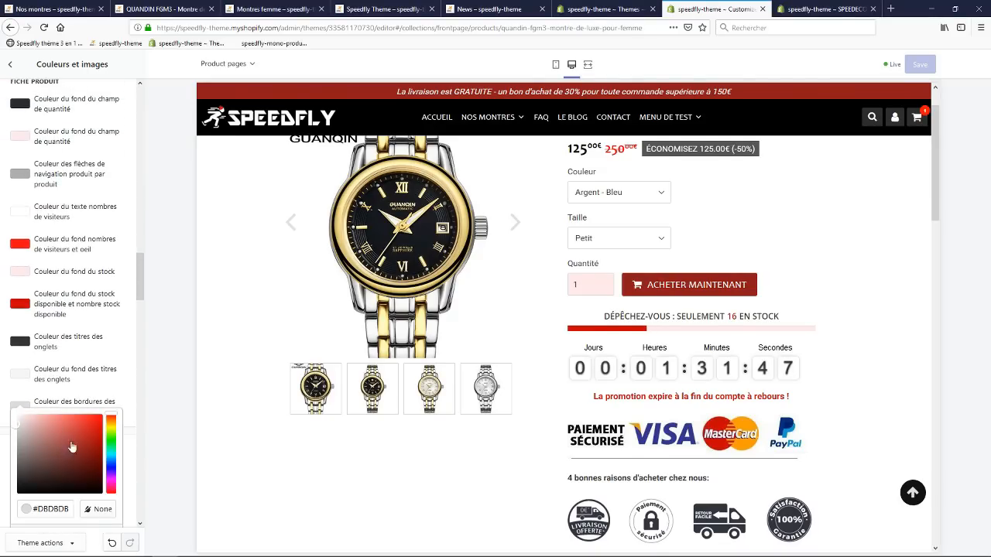
pyautogui.moveTo(72, 445); pyautogui.dragTo(103, 413)
pyautogui.click(111, 466)
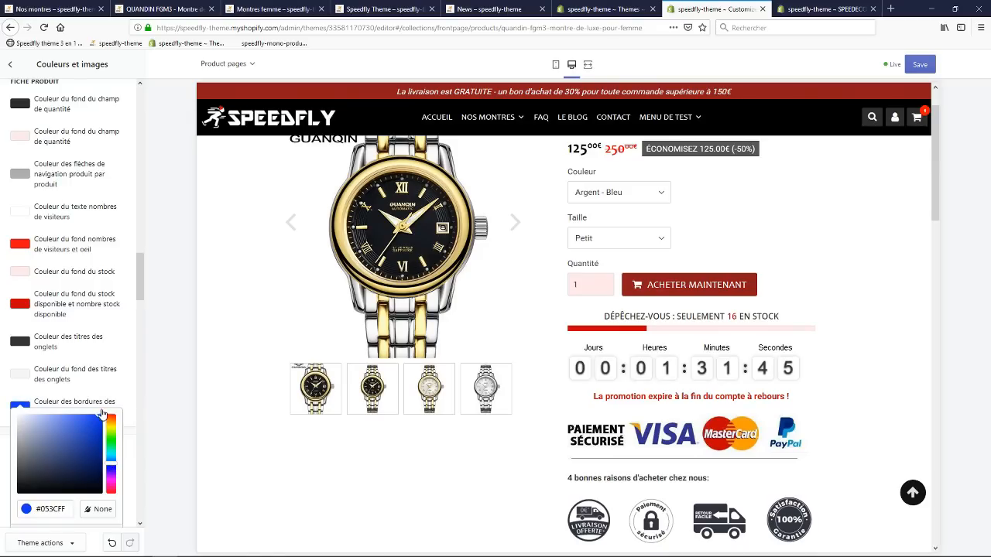
pyautogui.scroll(-7, 317, 330)
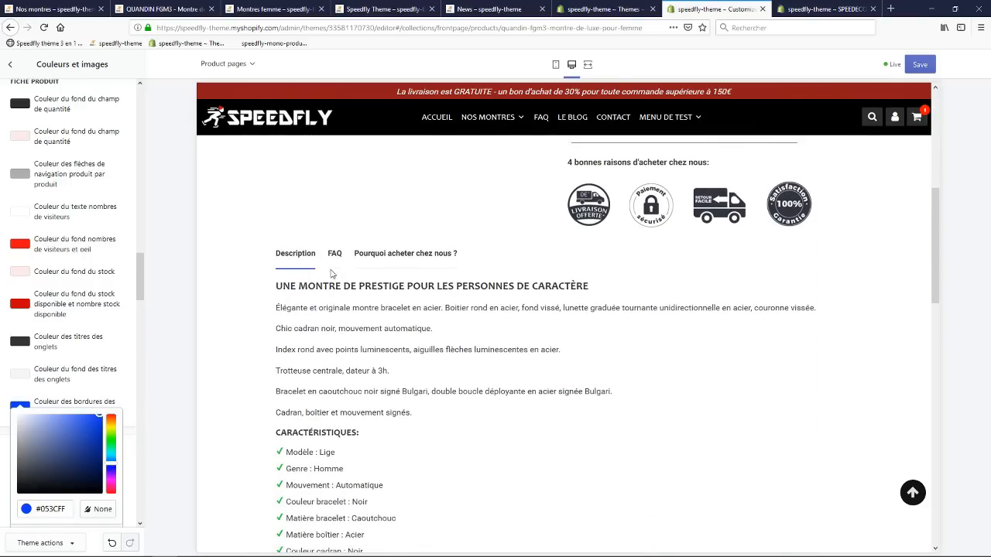
pyautogui.click(100, 392)
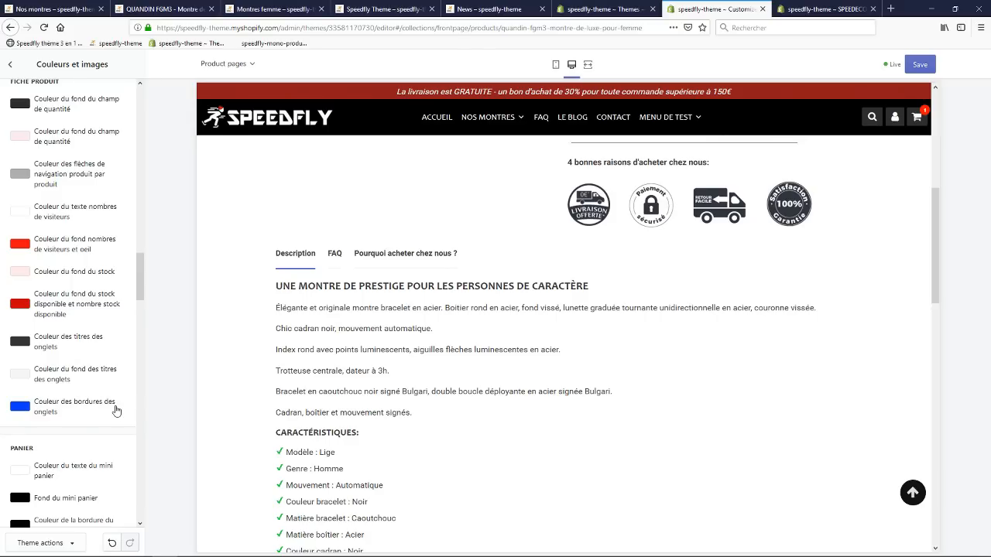
# - Set Couleur du fond des titres des onglets to light grey #E5E3E3 and save the theme settings
pyautogui.click(58, 377)
pyautogui.moveTo(63, 416); pyautogui.dragTo(16, 385)
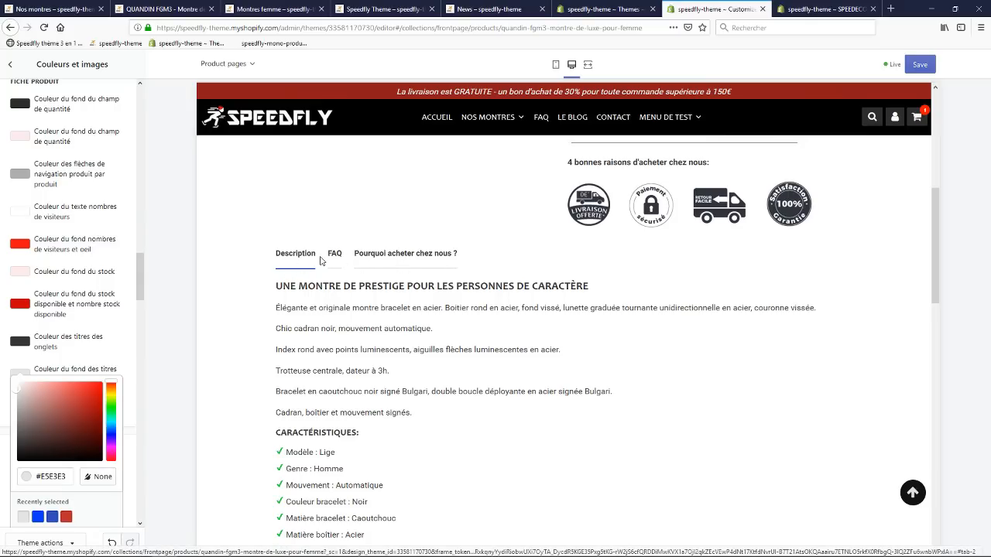
pyautogui.click(919, 65)
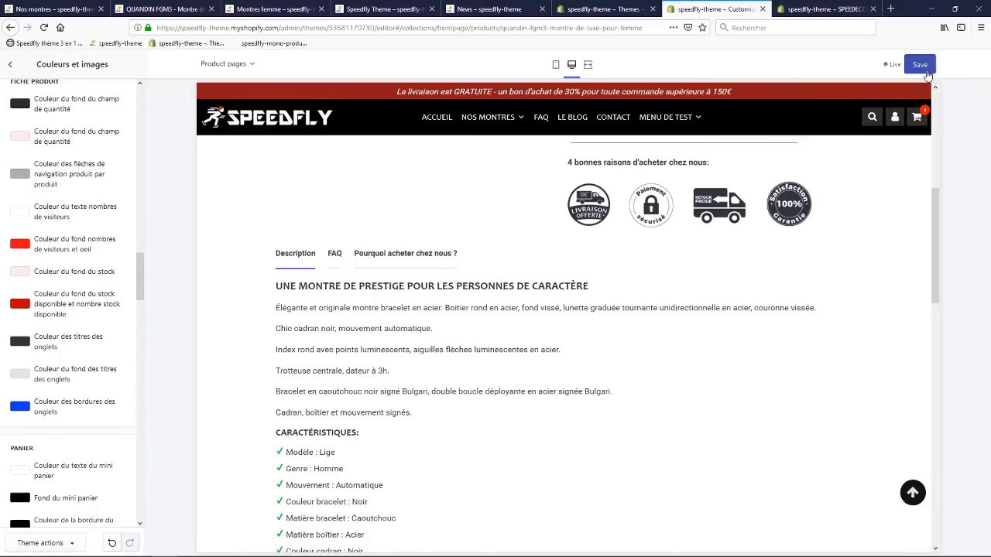
# - Consult the 1.14 update list and view the image in the storefront home page's Témoignages module
pyautogui.click(805, 8)
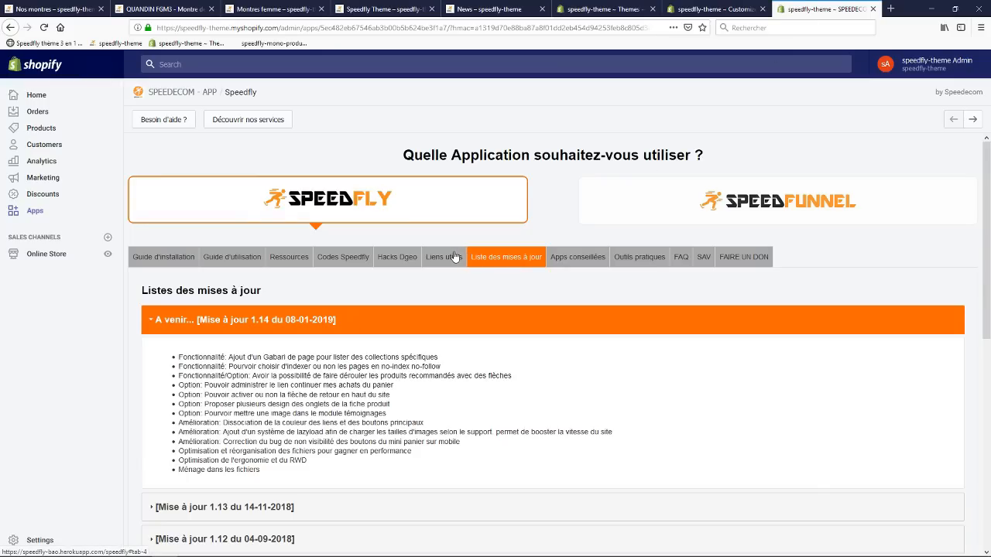
pyautogui.click(275, 8)
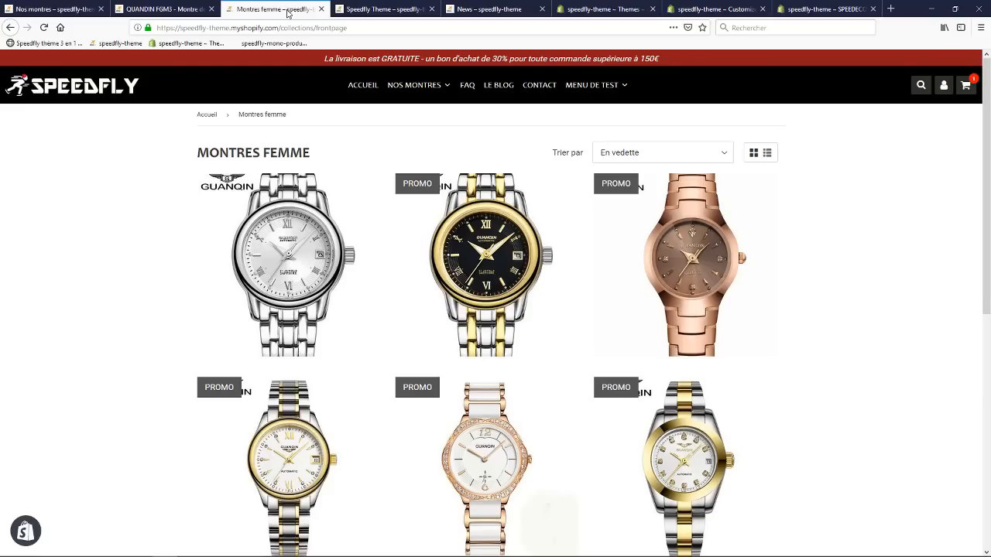
pyautogui.click(396, 7)
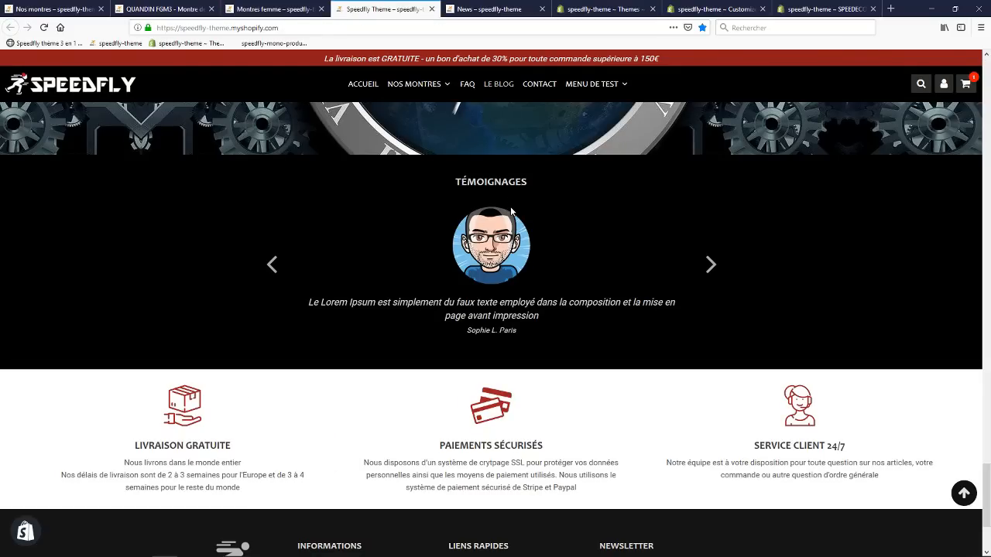
pyautogui.click(826, 8)
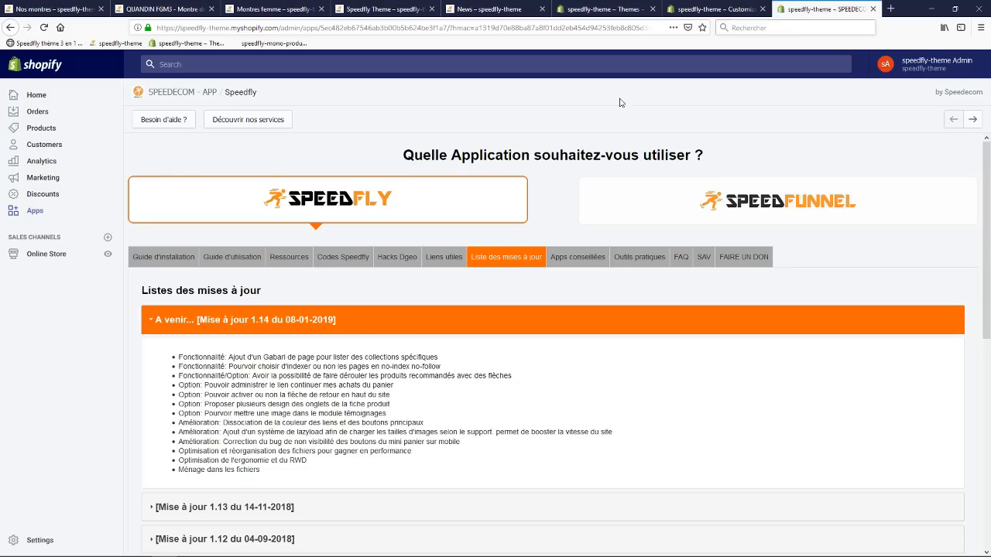
# - Return to the theme editor's section list and load the home page in the preview
pyautogui.click(668, 8)
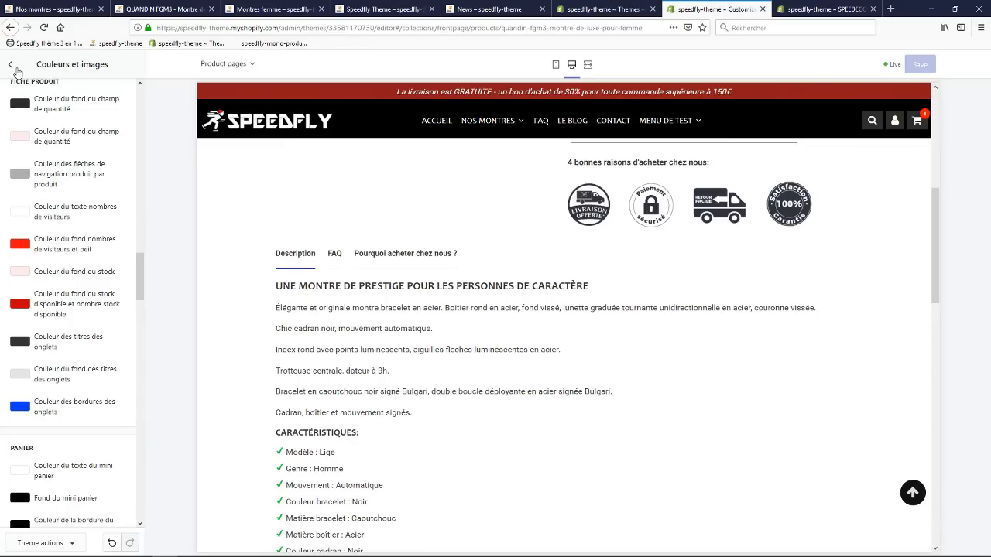
pyautogui.click(16, 69)
pyautogui.click(37, 90)
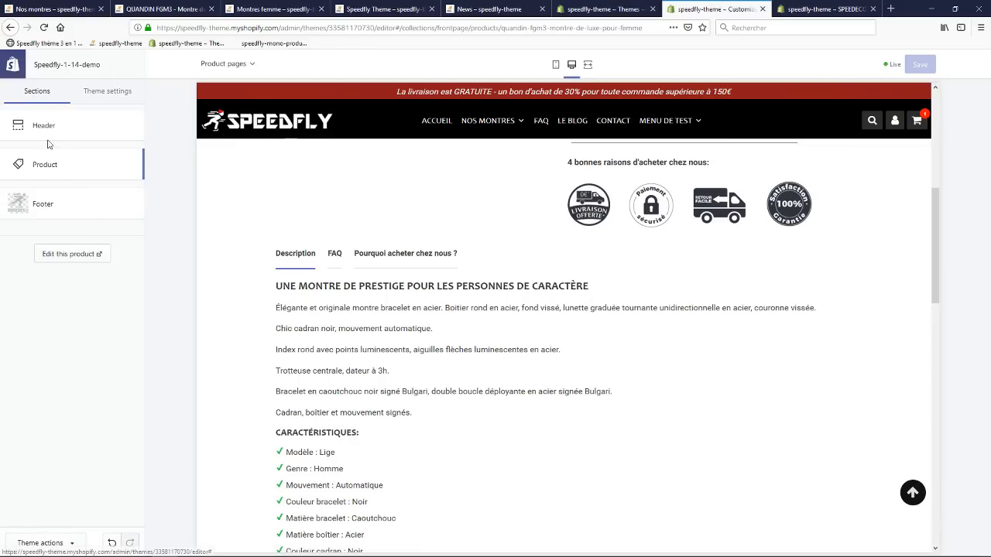
pyautogui.click(282, 123)
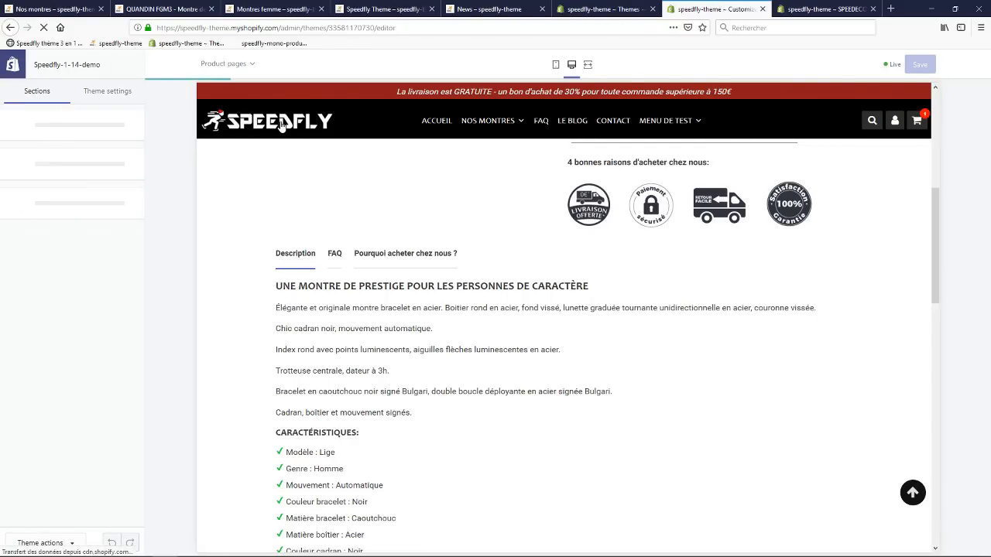
# - Open the home page's Témoignages section and view the photo, author and text settings of its first testimonial
pyautogui.scroll(-1, 65, 313)
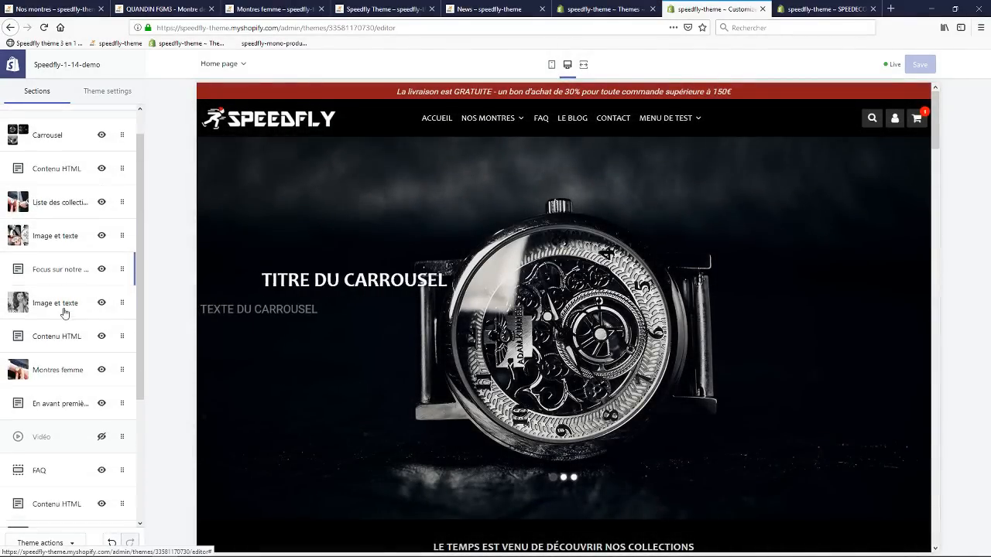
pyautogui.scroll(-4, 65, 313)
pyautogui.click(66, 392)
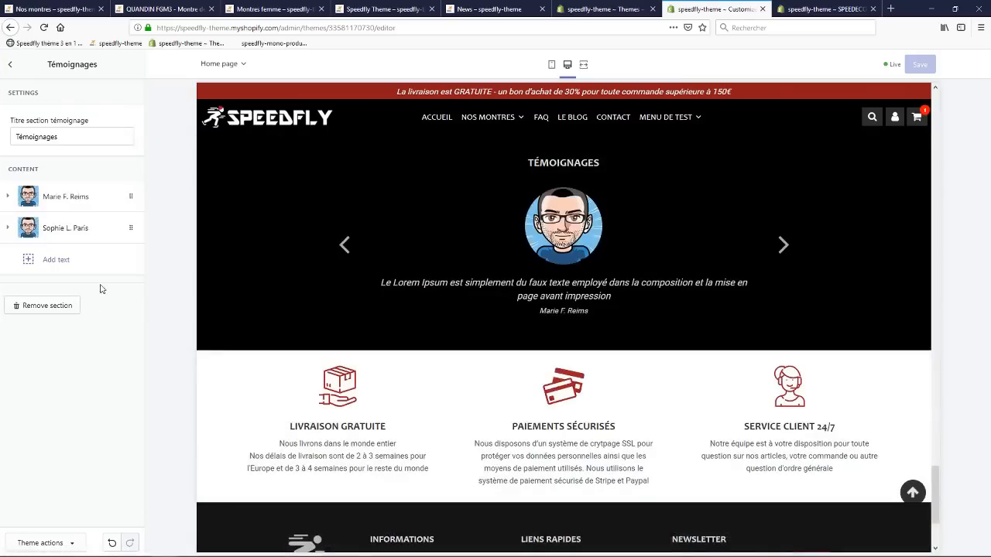
pyautogui.click(66, 197)
pyautogui.scroll(-4, 48, 200)
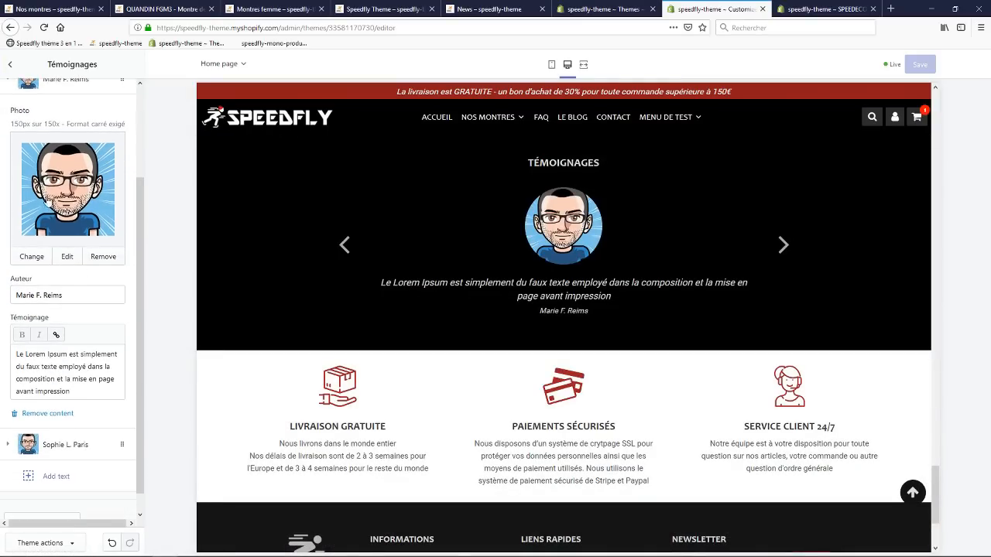
pyautogui.scroll(-1, 48, 200)
# - Consult the 1.14 update list and look at the links and buttons on the storefront's News blog page
pyautogui.hotkey('ctrl', 'Tab')
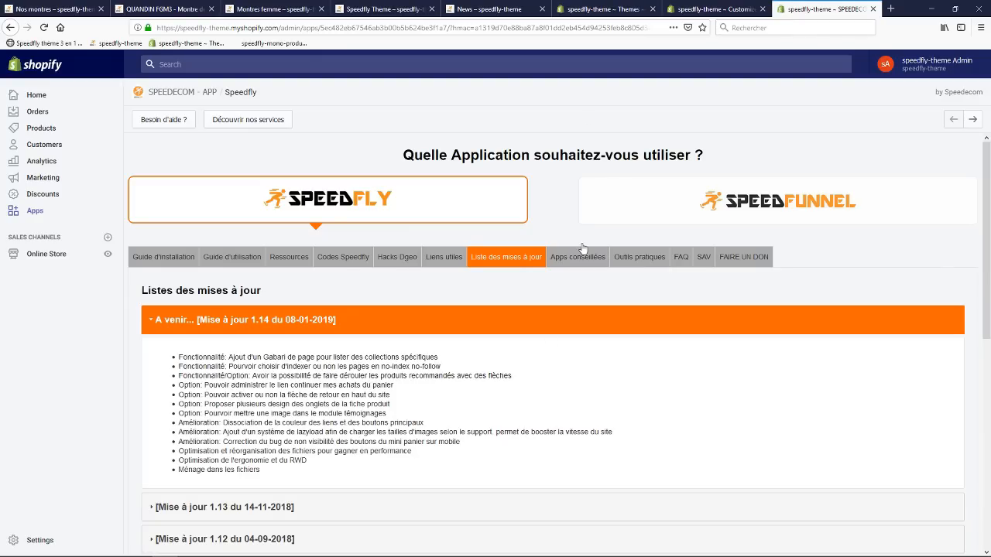
pyautogui.click(510, 7)
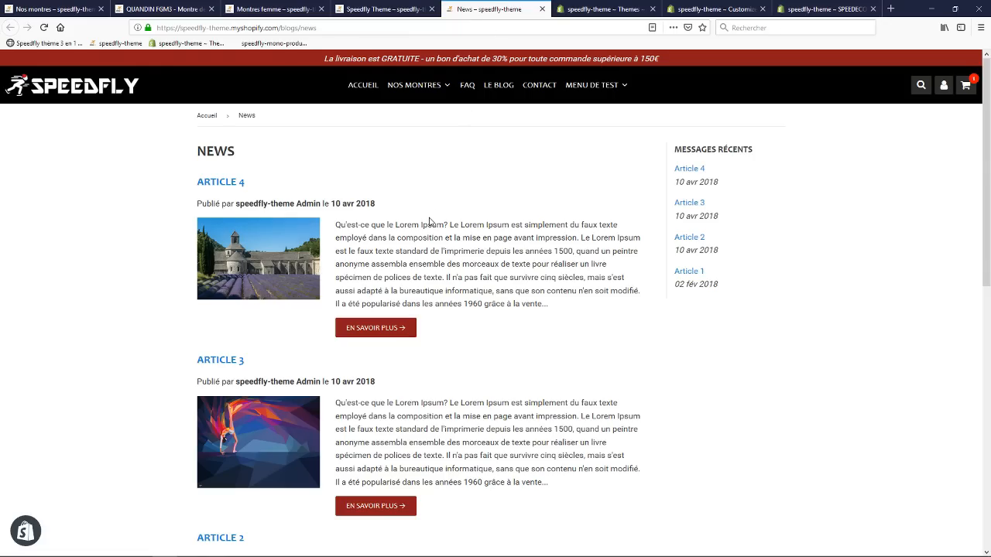
# - Return to the theme editor and examine the separate link and main button colours under Boutons et liens in the Couleurs et images settings
pyautogui.click(696, 6)
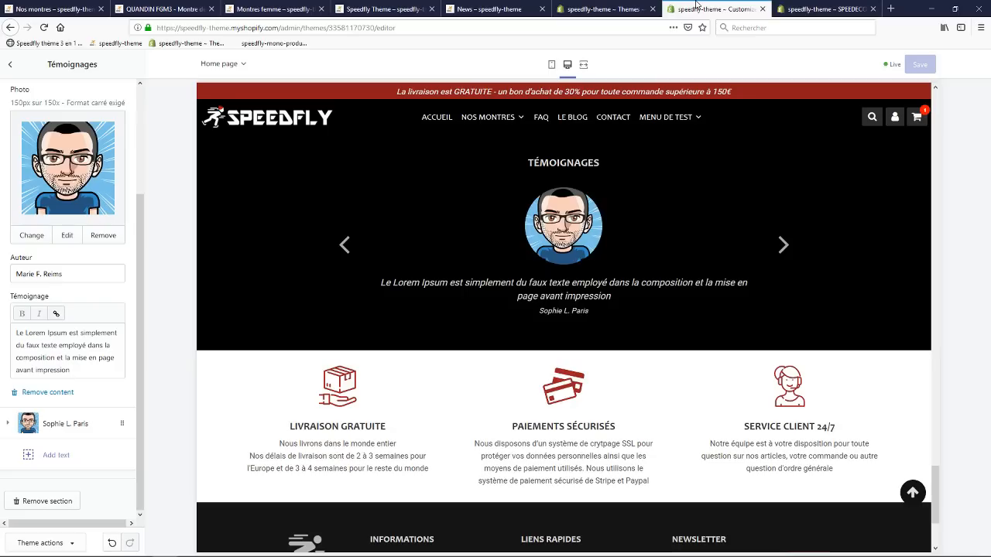
pyautogui.click(10, 68)
pyautogui.click(105, 51)
pyautogui.click(65, 164)
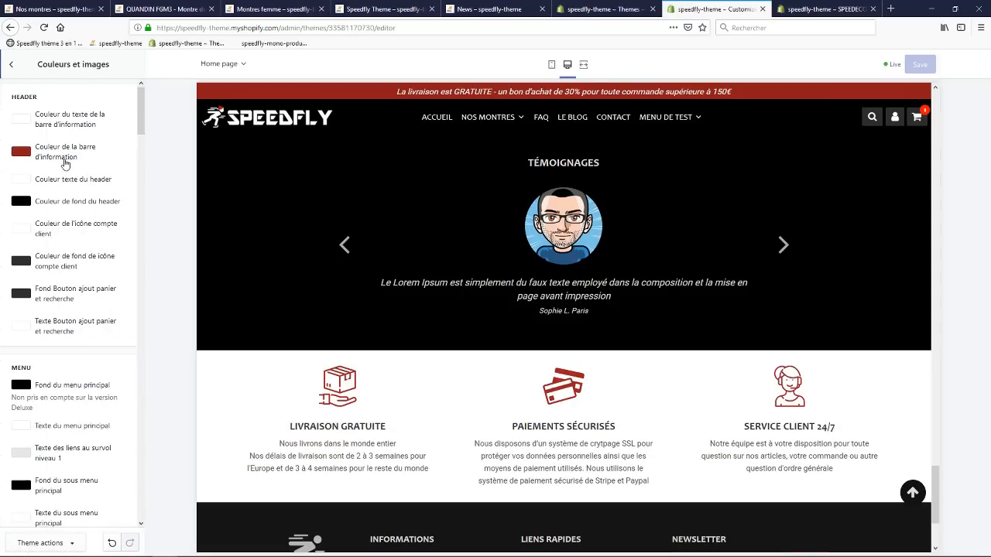
pyautogui.scroll(-3, 87, 297)
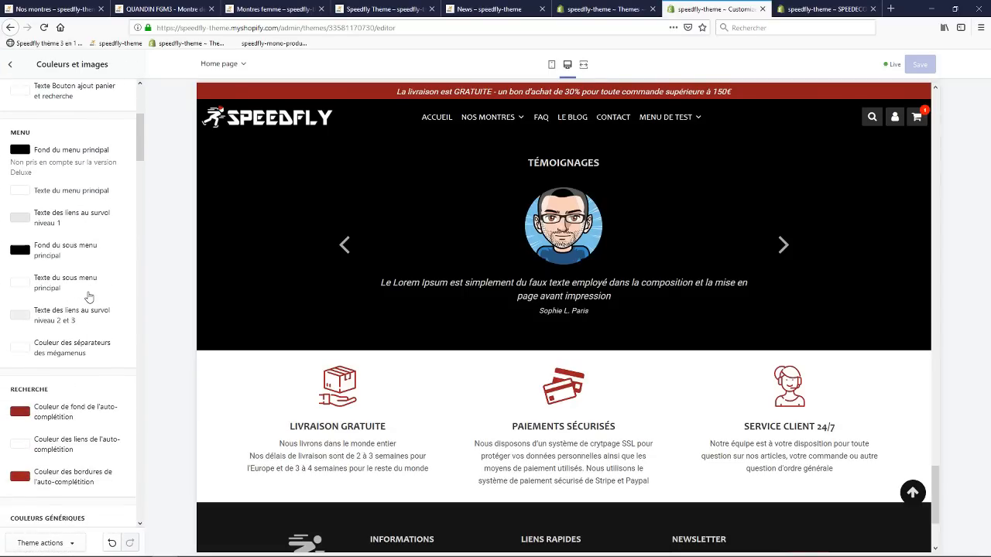
pyautogui.scroll(-5, 89, 294)
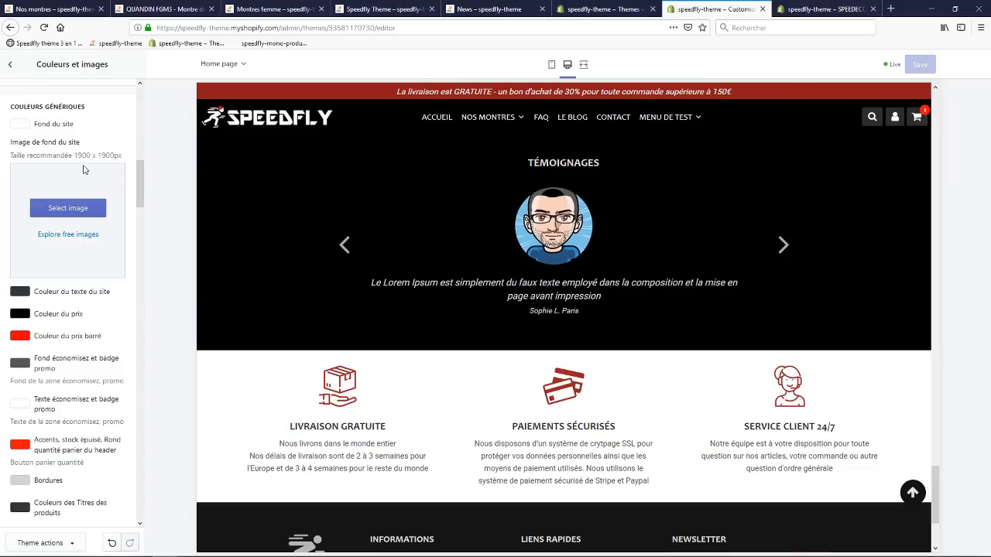
pyautogui.scroll(-3, 93, 263)
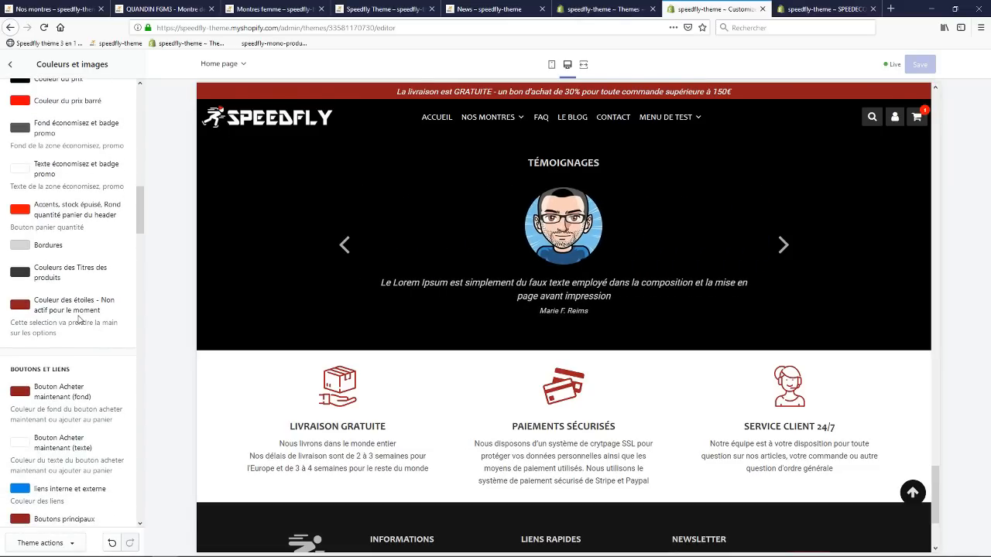
pyautogui.scroll(-3, 80, 310)
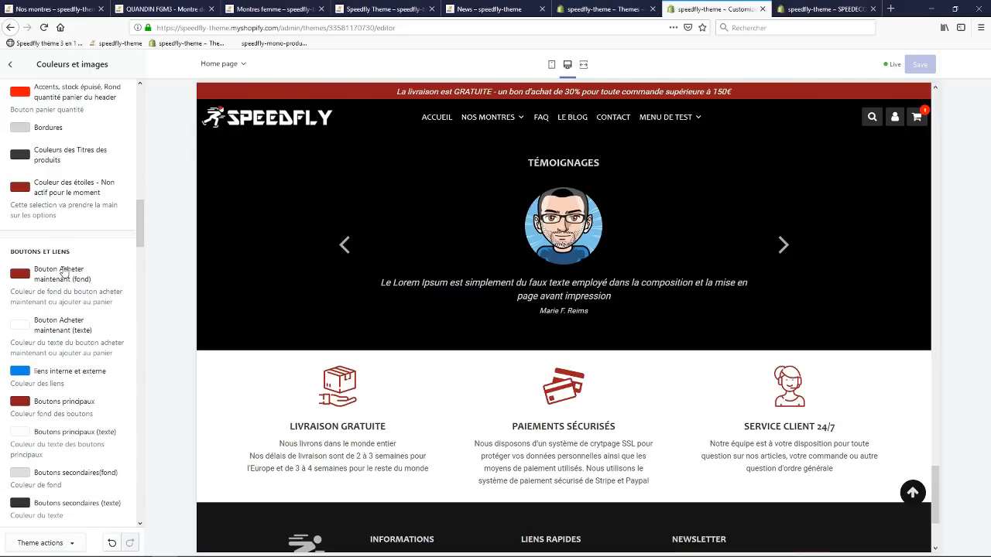
pyautogui.scroll(-1, 87, 280)
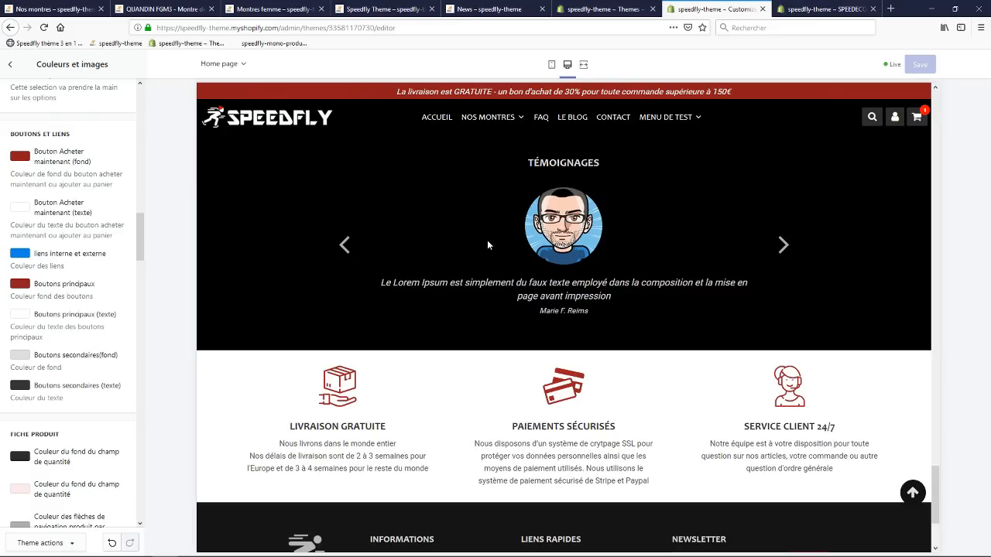
pyautogui.scroll(2, 108, 263)
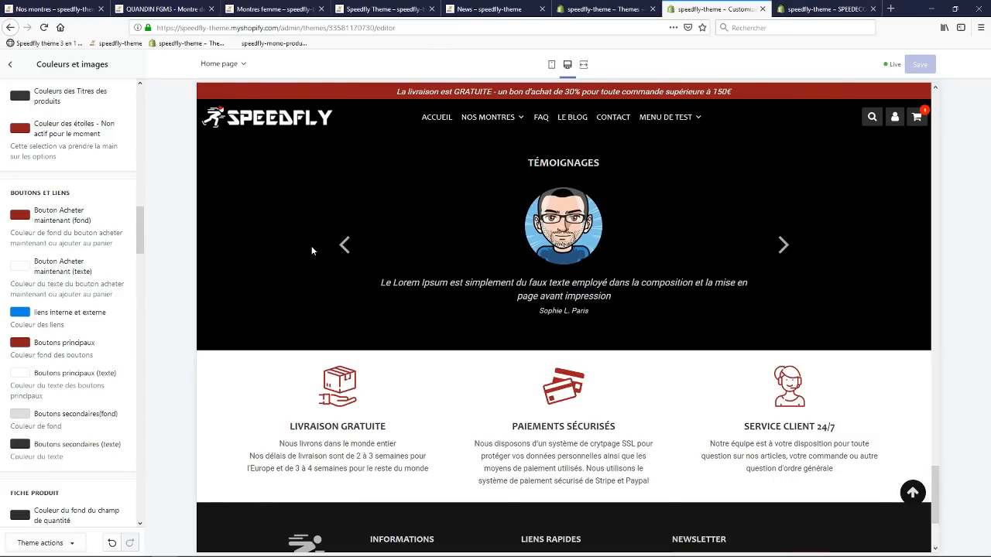
pyautogui.scroll(2, 314, 249)
# - Open the cart page in the storefront to view its main and secondary buttons
pyautogui.click(488, 8)
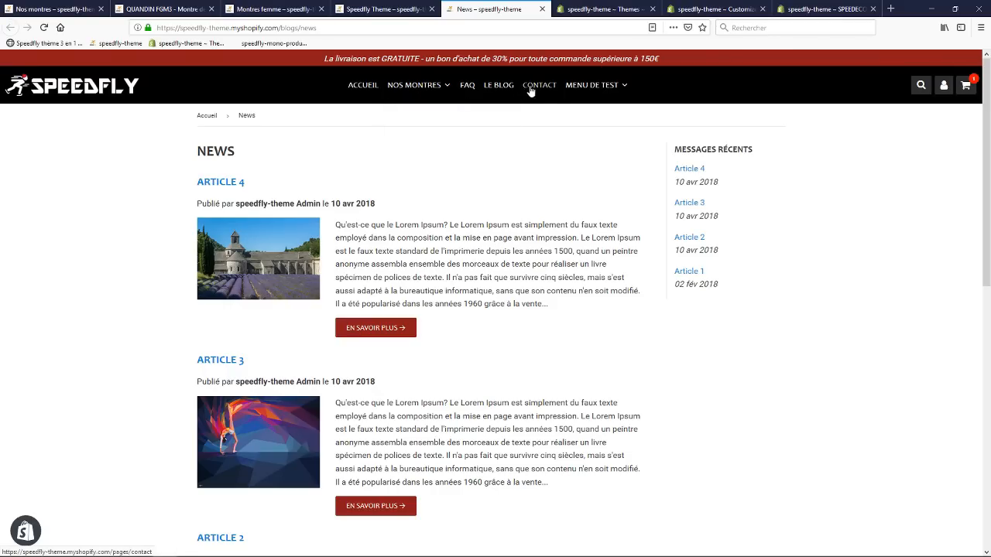
pyautogui.click(966, 84)
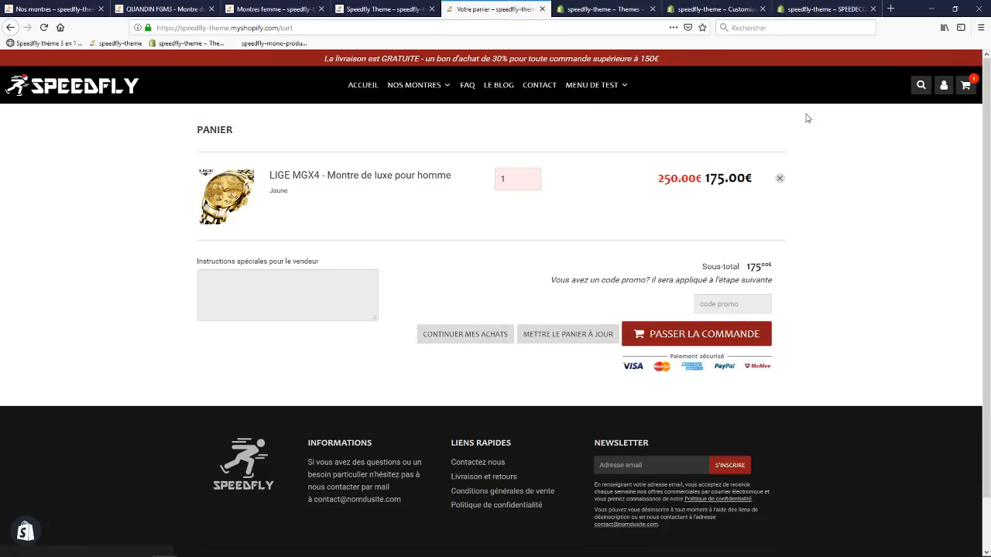
# - Return to the Speedfly app's update list and read through the remaining 1.14 improvements
pyautogui.click(825, 9)
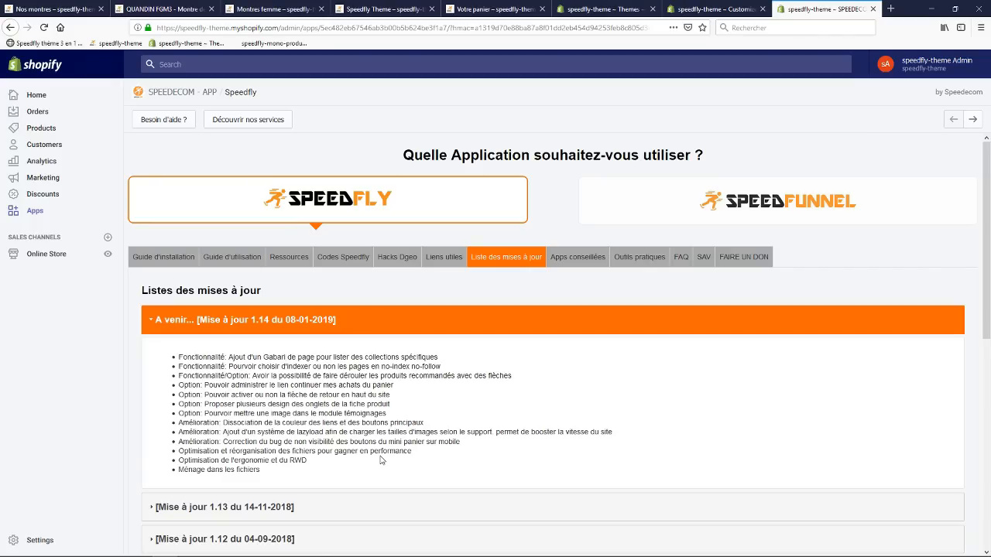
pyautogui.scroll(-2, 380, 461)
pyautogui.scroll(1, 365, 364)
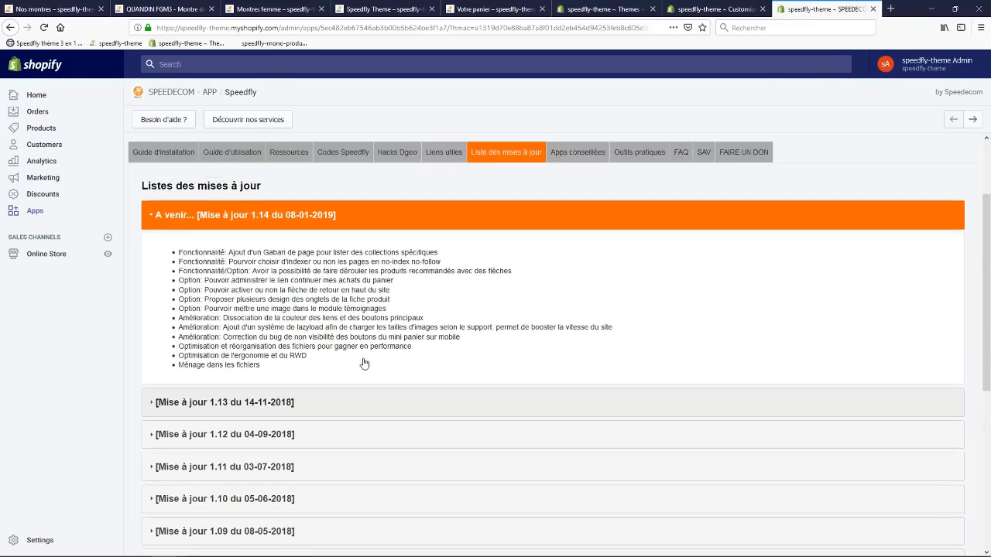